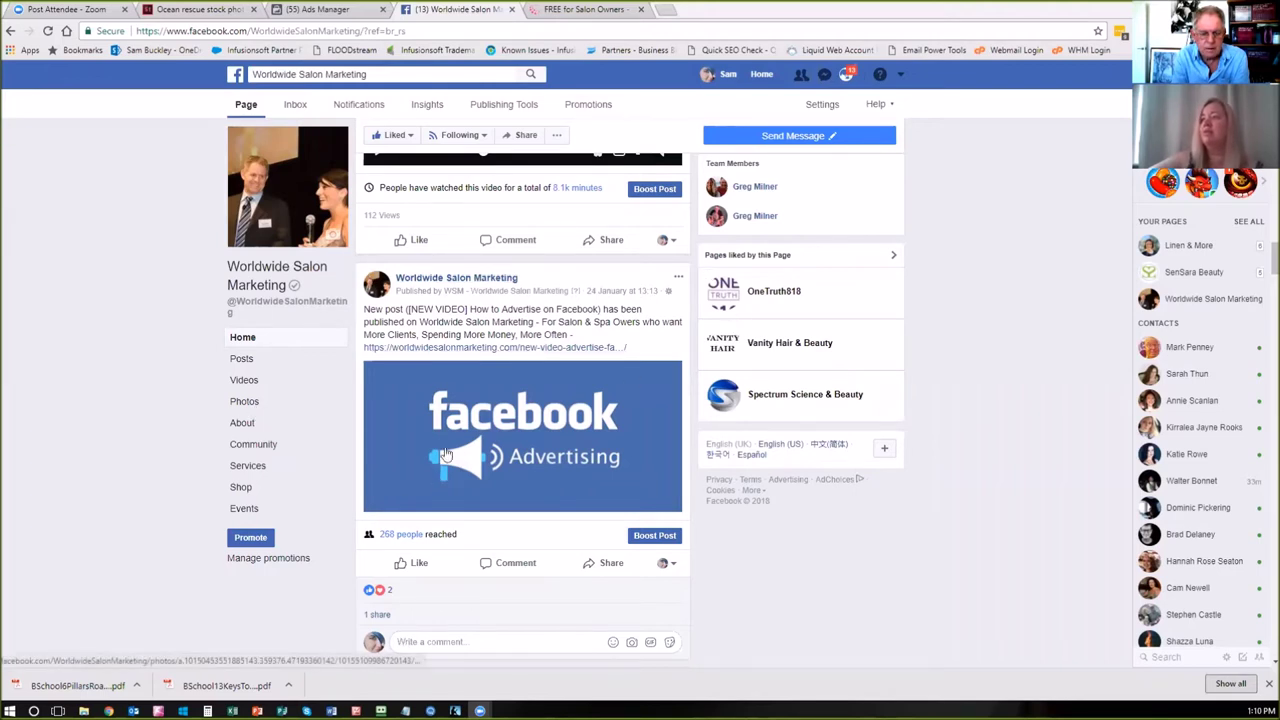
- From the News Feed top-bar menu, open the Worldwide Salon Marketing Business Manager
left_click(318, 9)
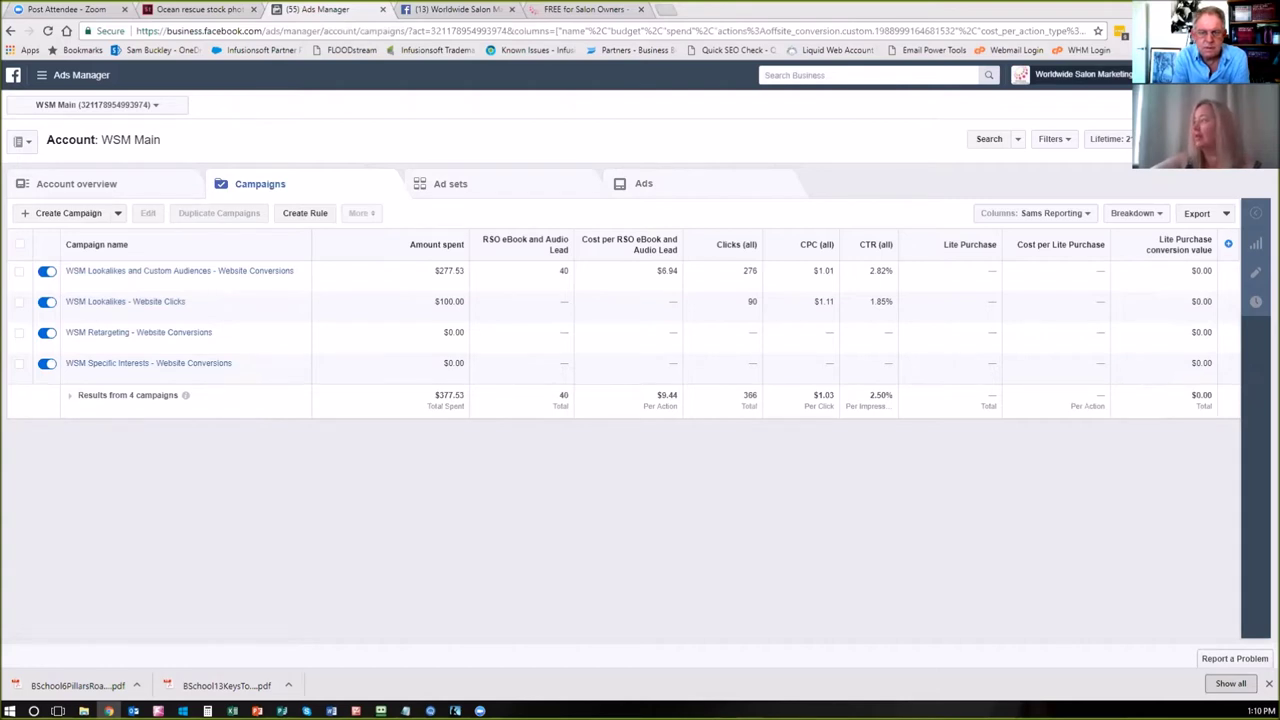
left_click(1075, 75)
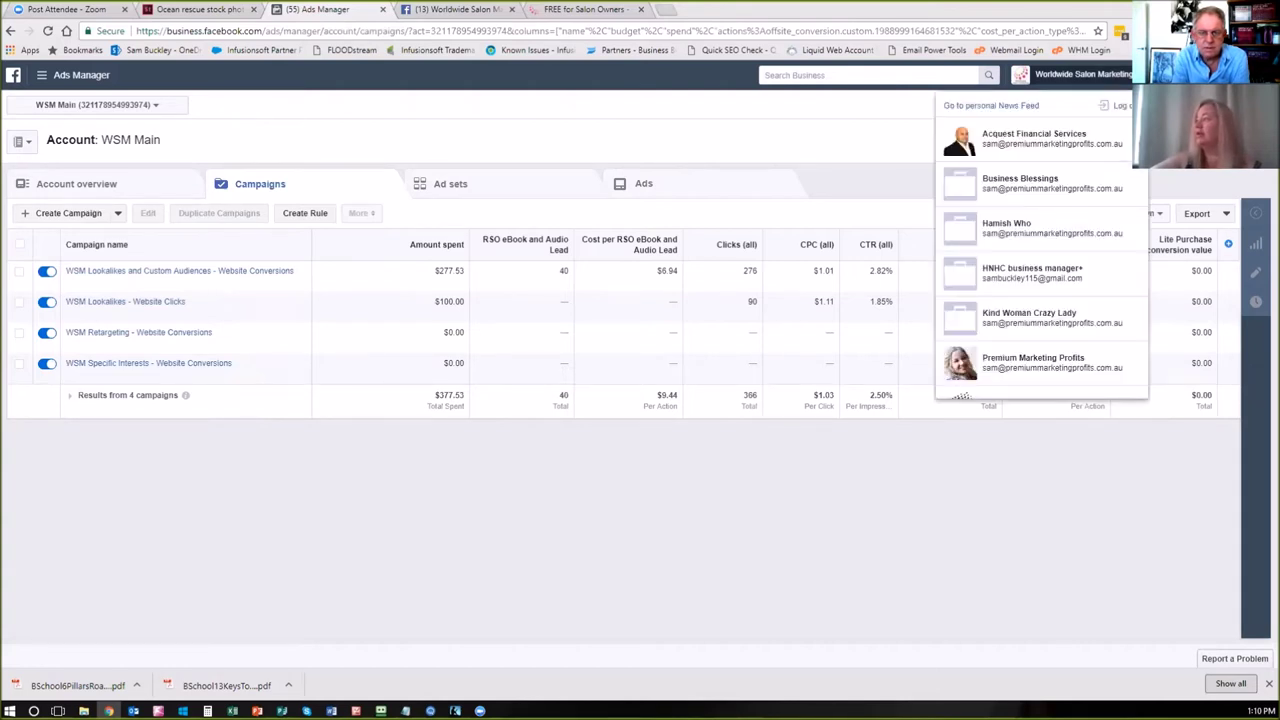
left_click(1007, 106)
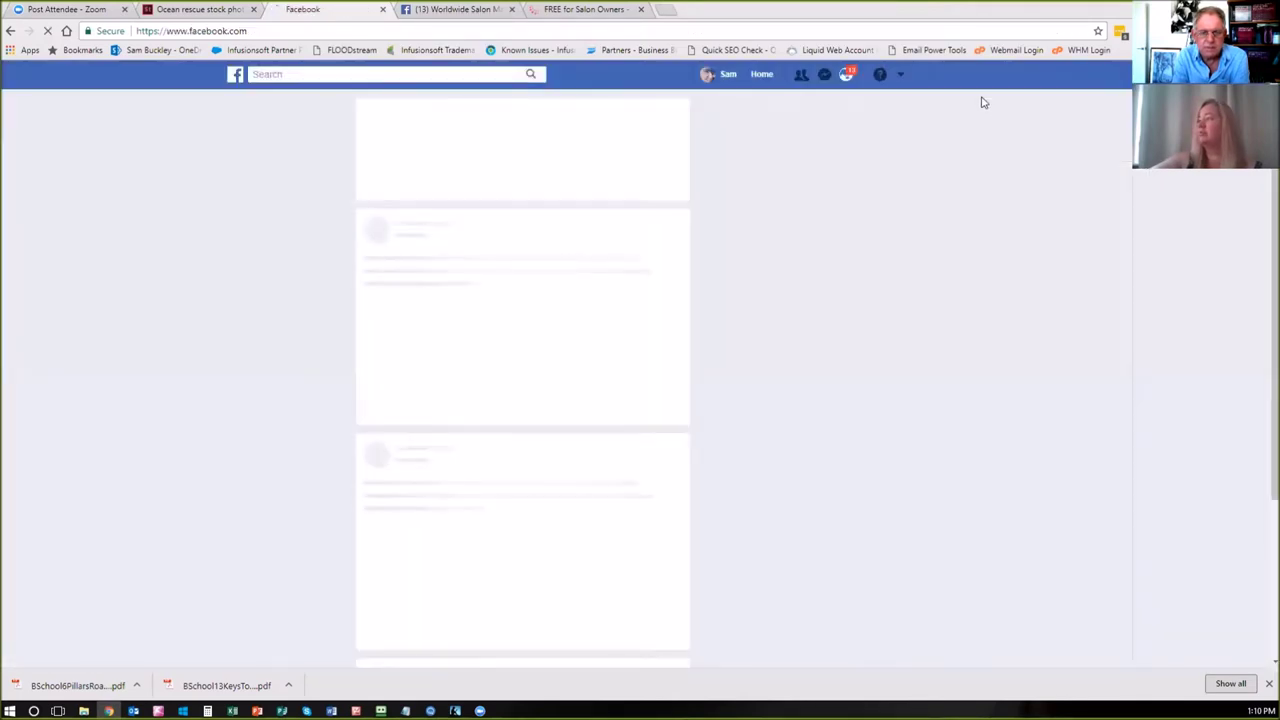
left_click(901, 80)
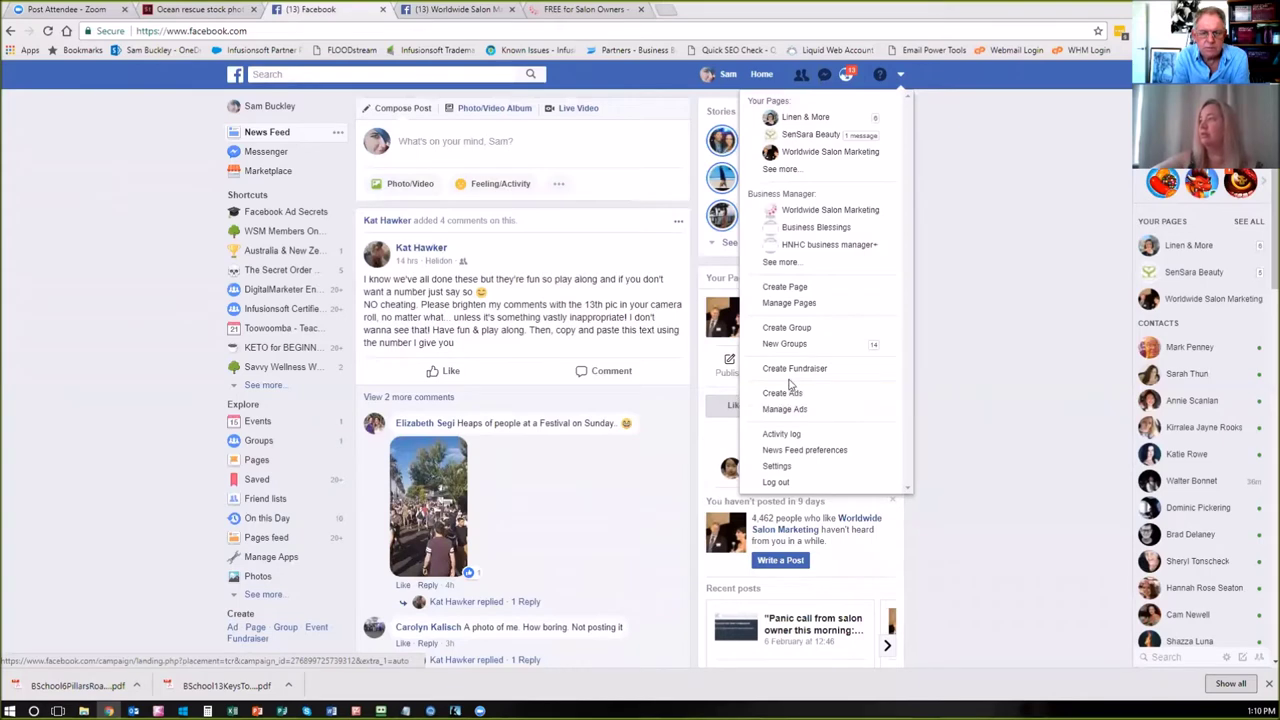
left_click(830, 212)
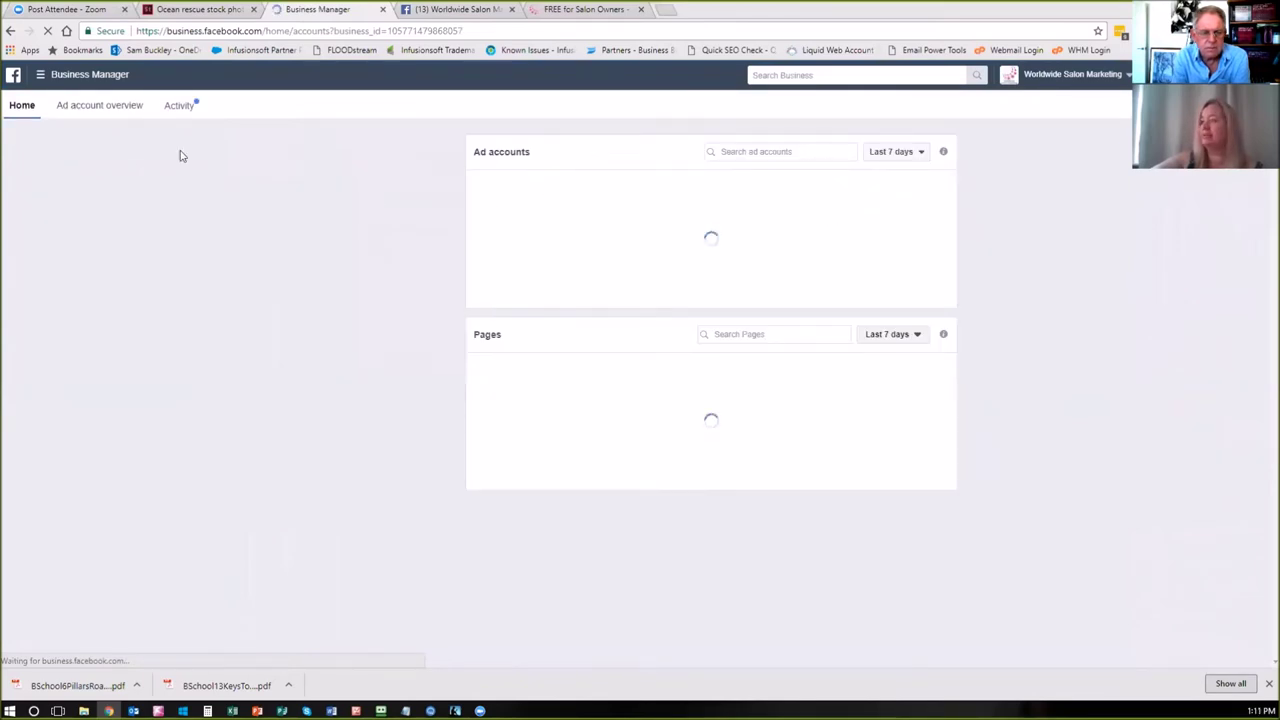
left_click(42, 77)
- Go to Ads Manager for WSM Main and begin a new campaign
left_click(30, 145)
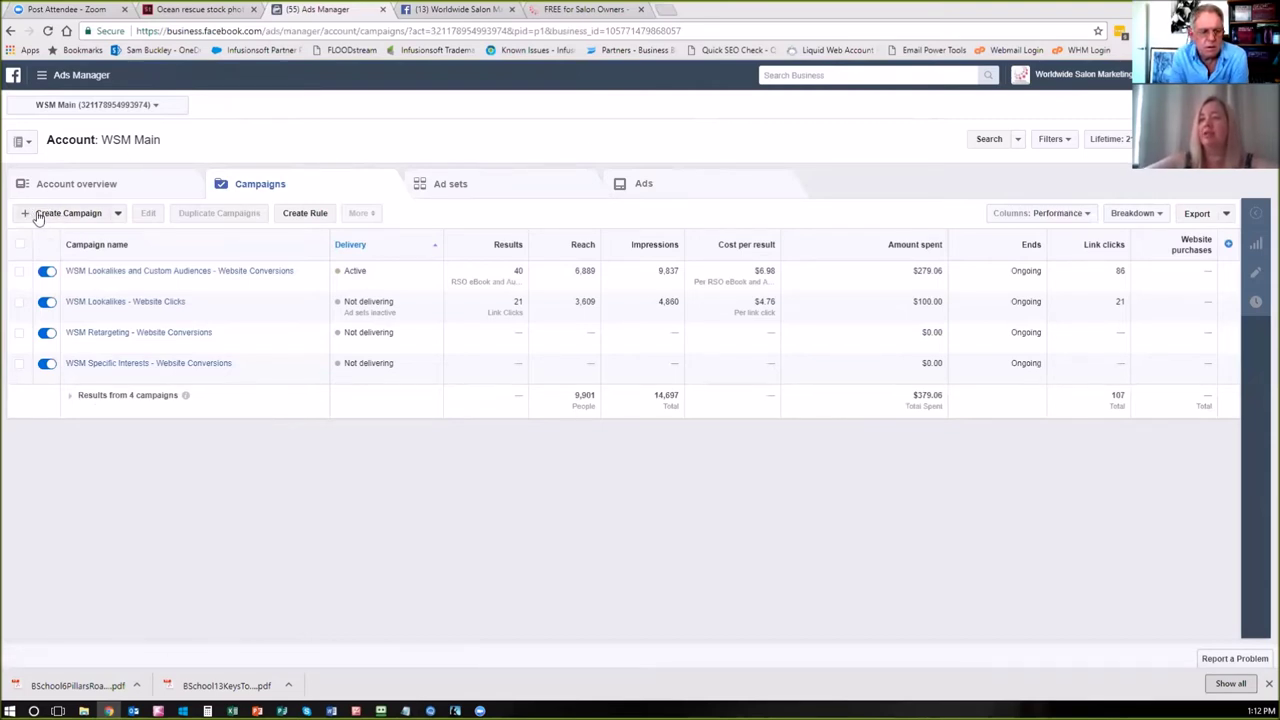
left_click(38, 216)
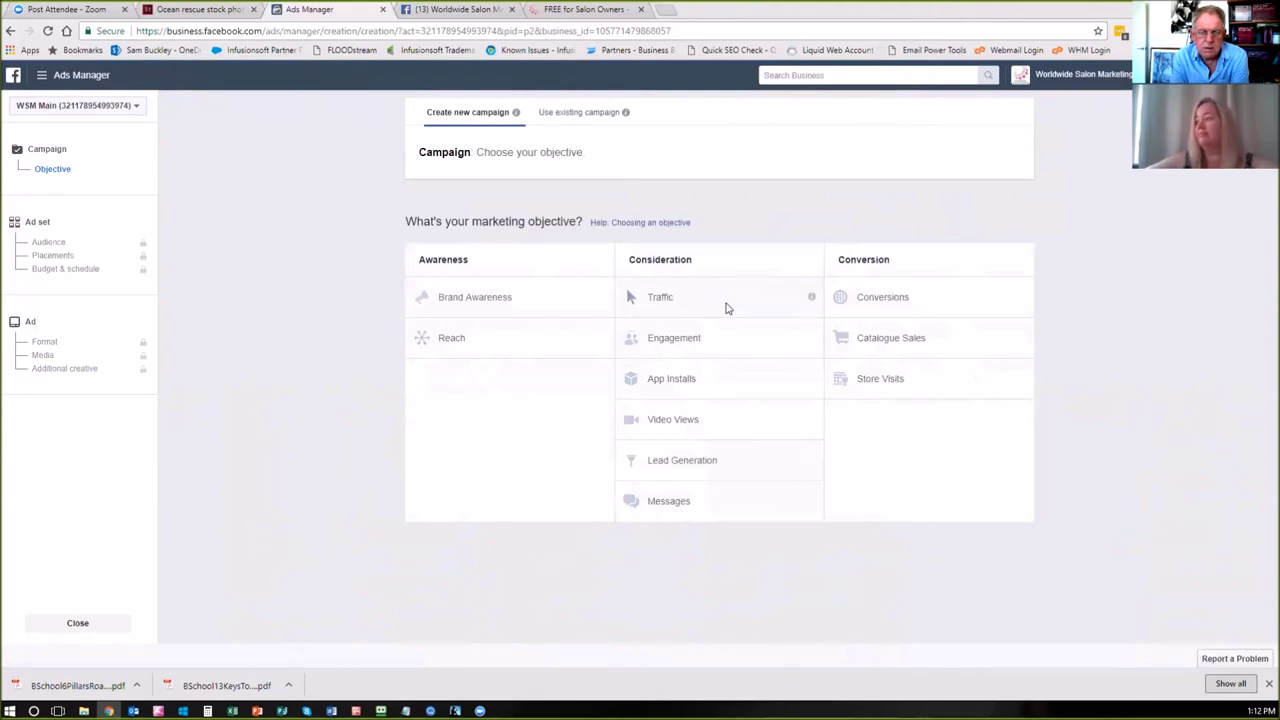
- Choose Traffic as the campaign objective
left_click(727, 308)
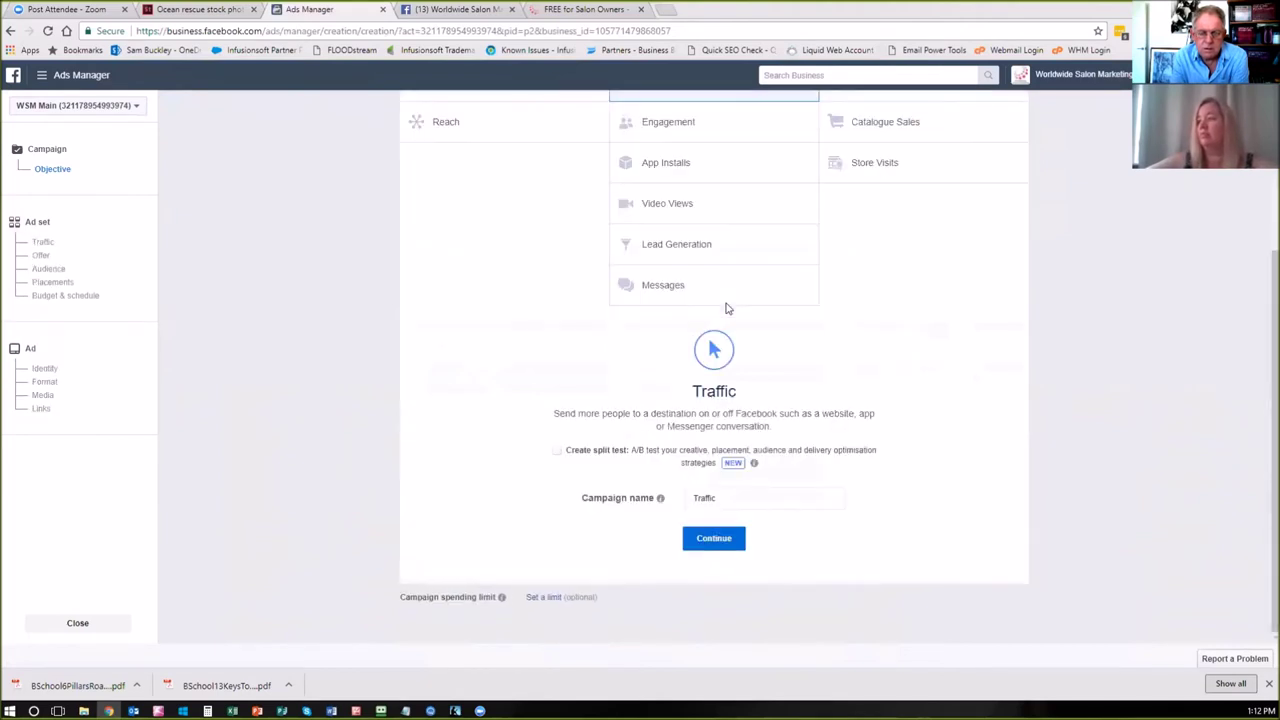
scroll(486, 300, "up", 3)
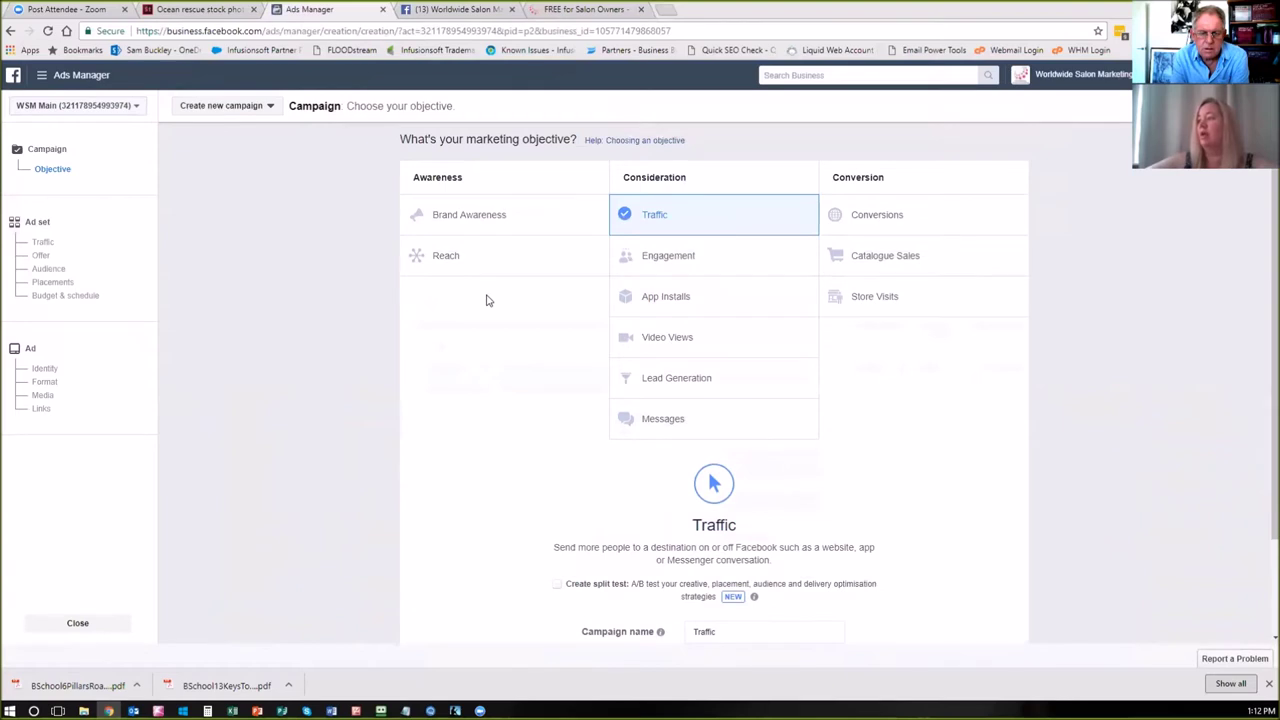
scroll(486, 300, "down", 2)
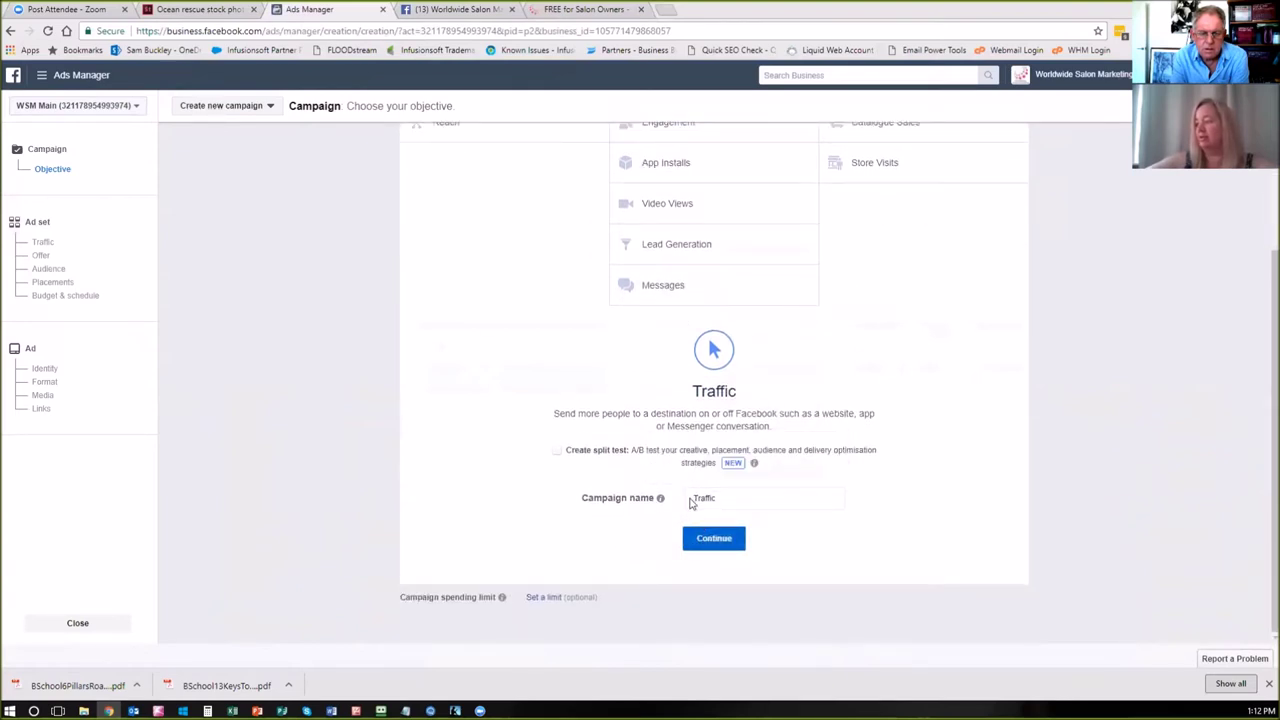
- Rename the campaign to 'Test Traffic' and continue to the ad set
left_click(695, 498)
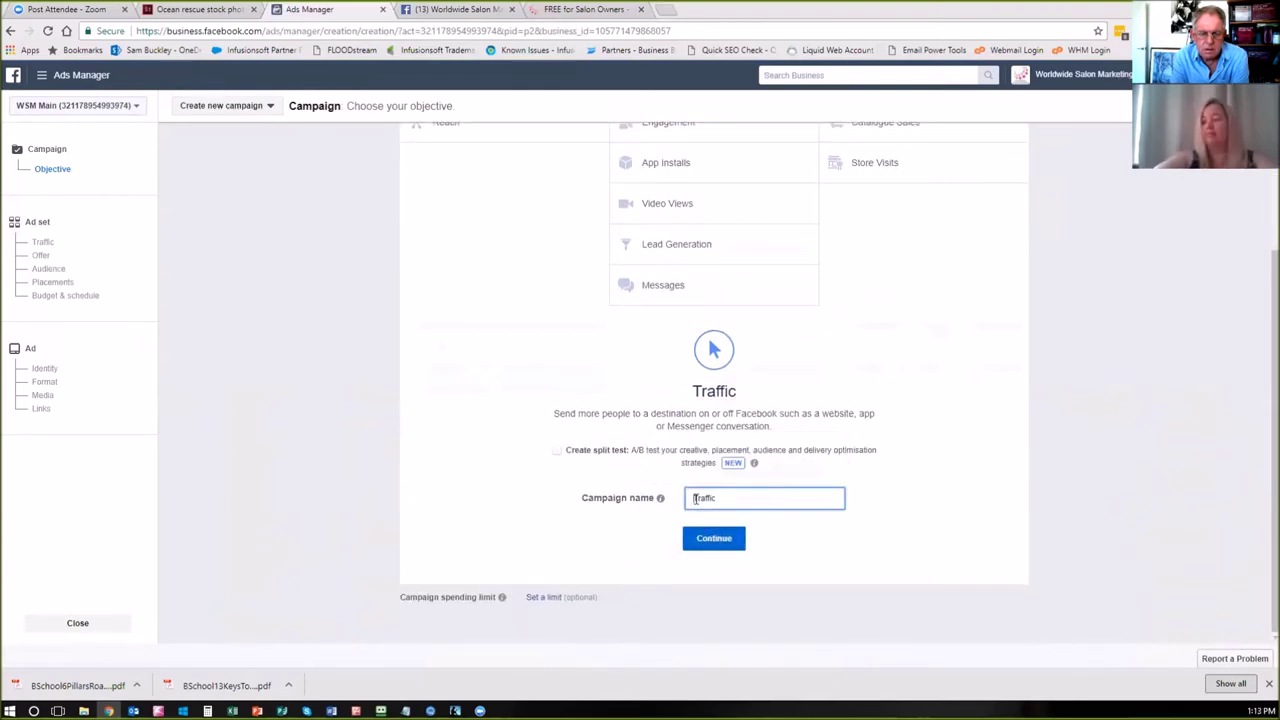
type("Sa")
key("BackSpace")
key("BackSpace")
type("Test")
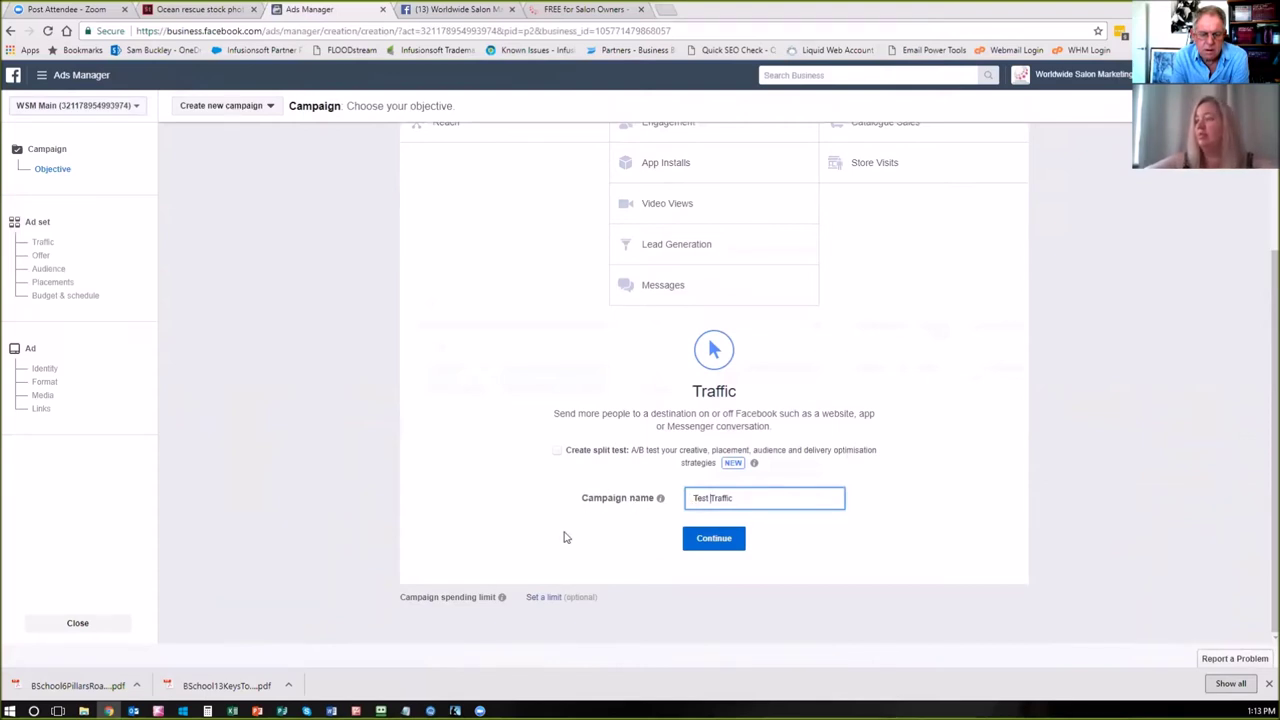
key("BackSpace")
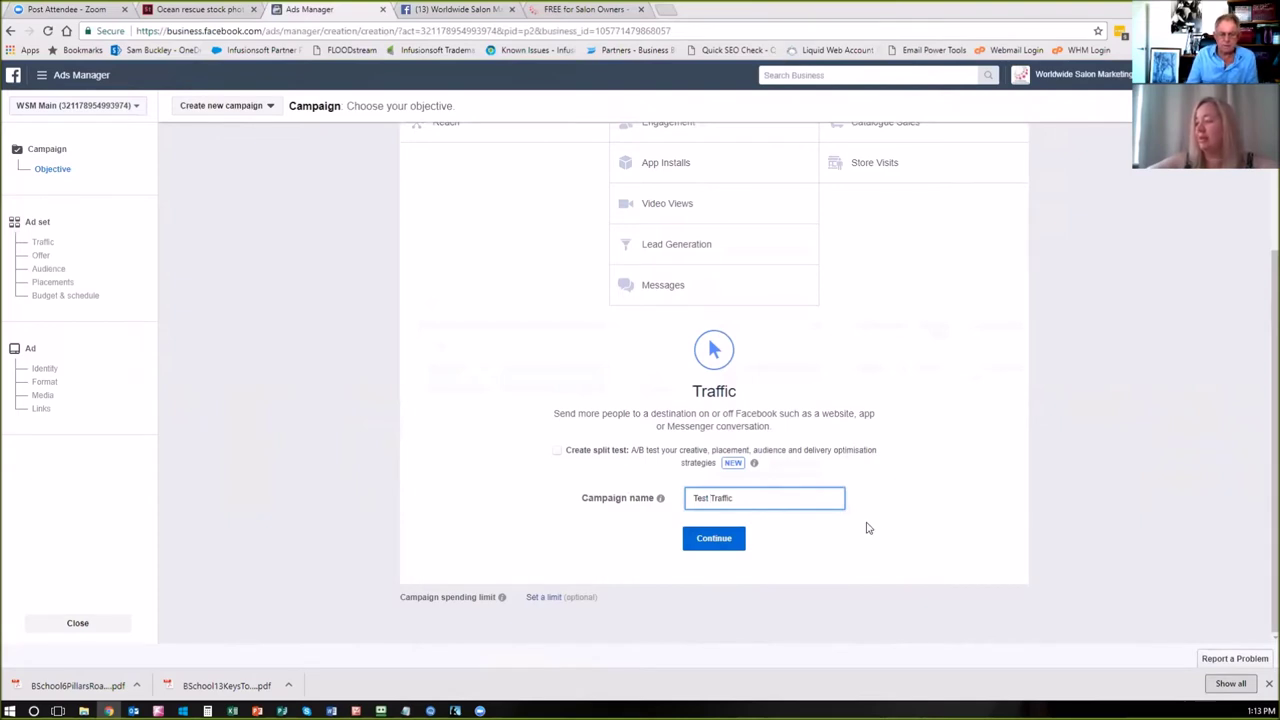
left_click(714, 540)
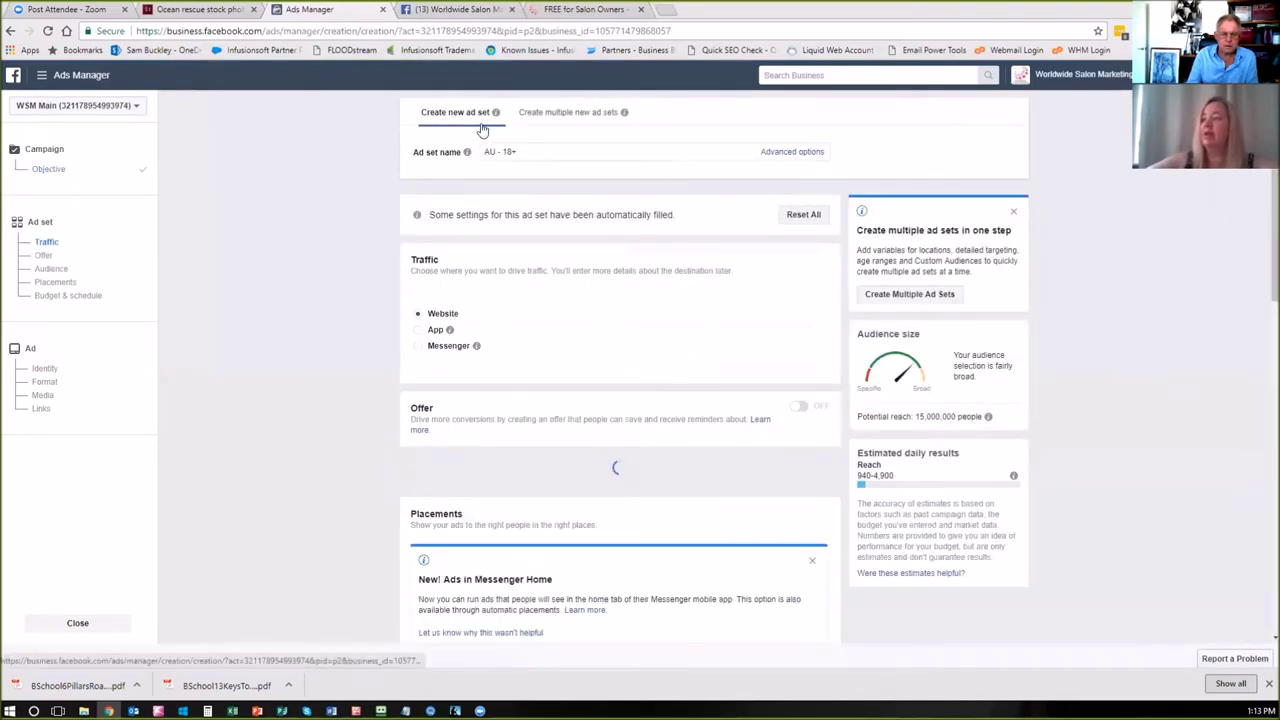
- Replace the default 'AU - 18+' ad set name with 'Test Traffic - lookalike audience'
left_click(560, 155)
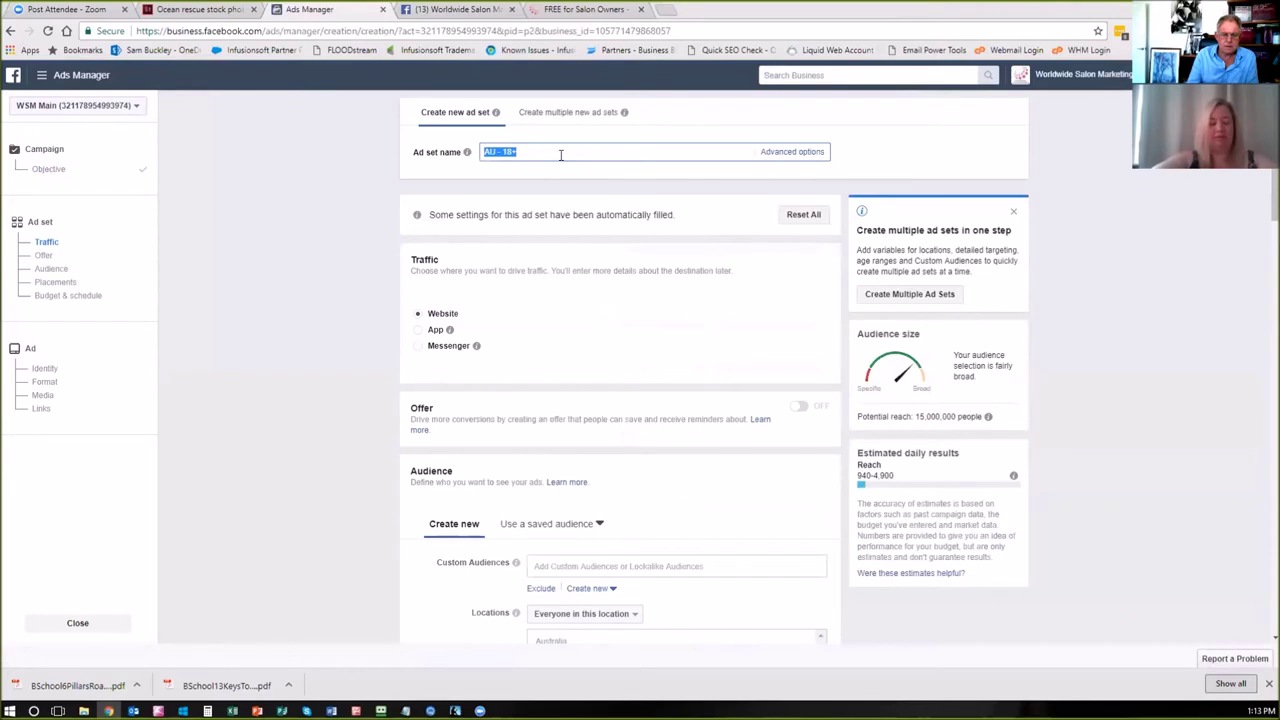
type("Test Traf")
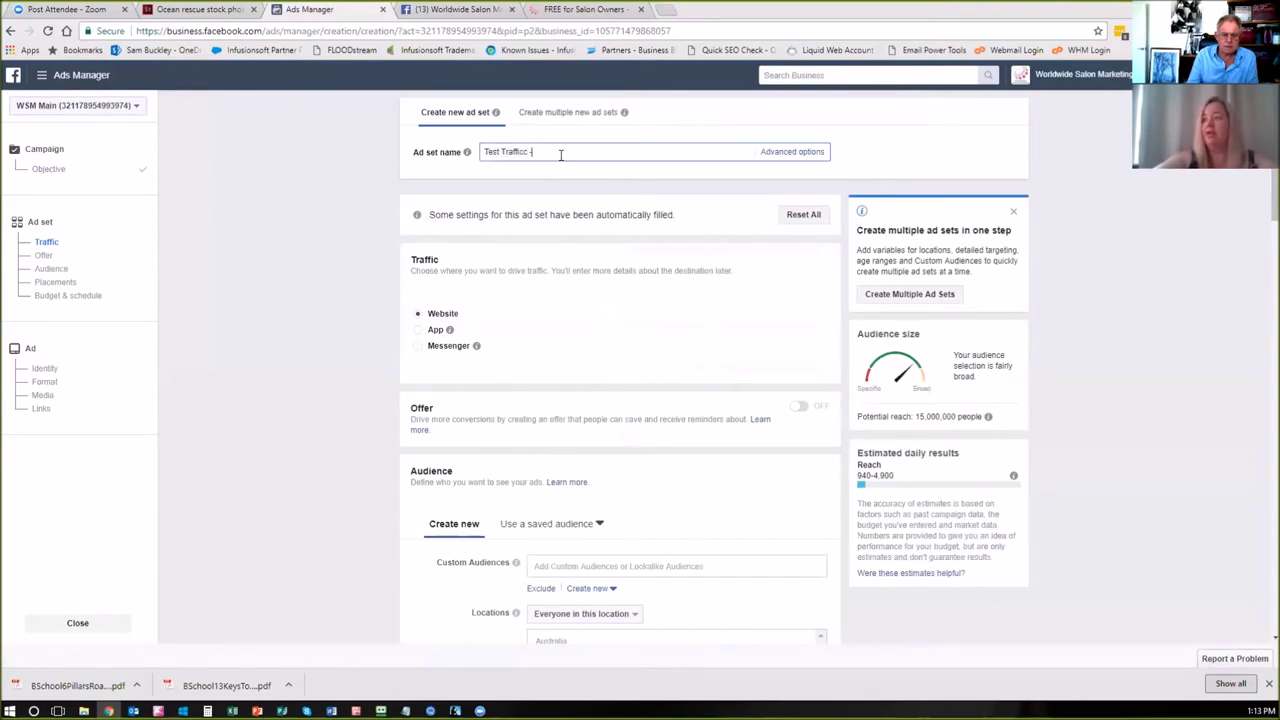
type("fic - ")
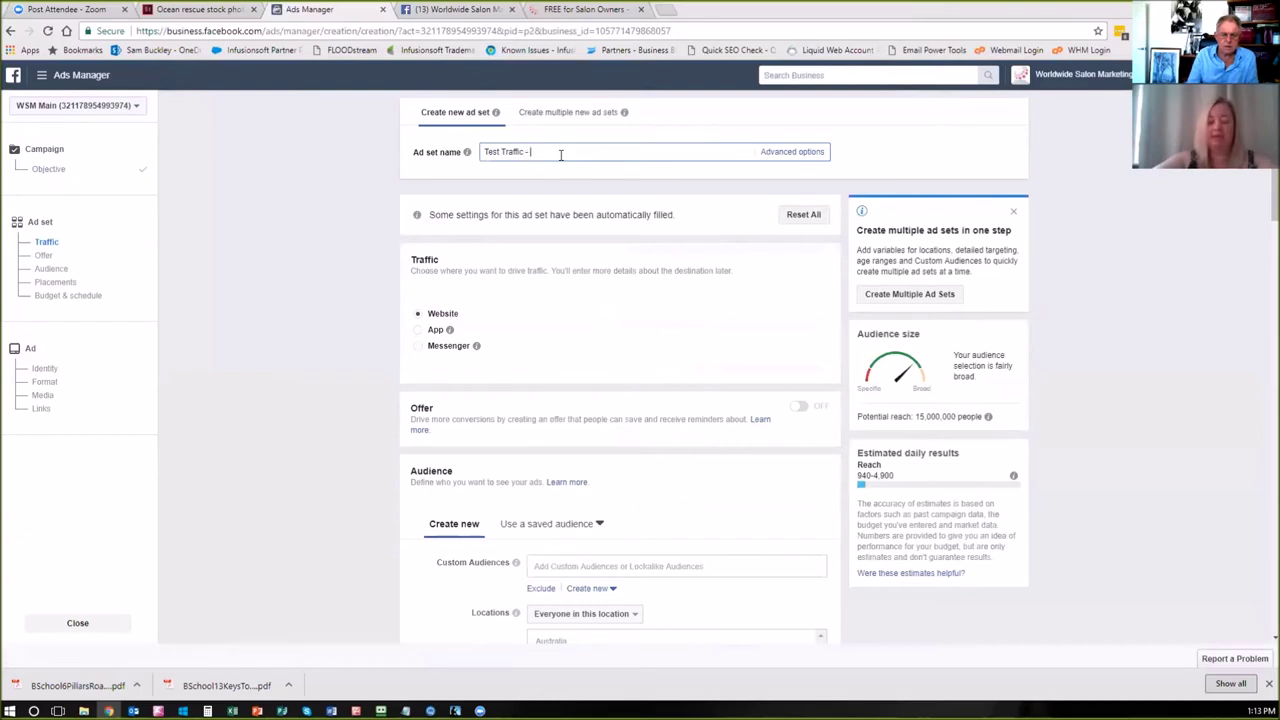
type("lookalike audience")
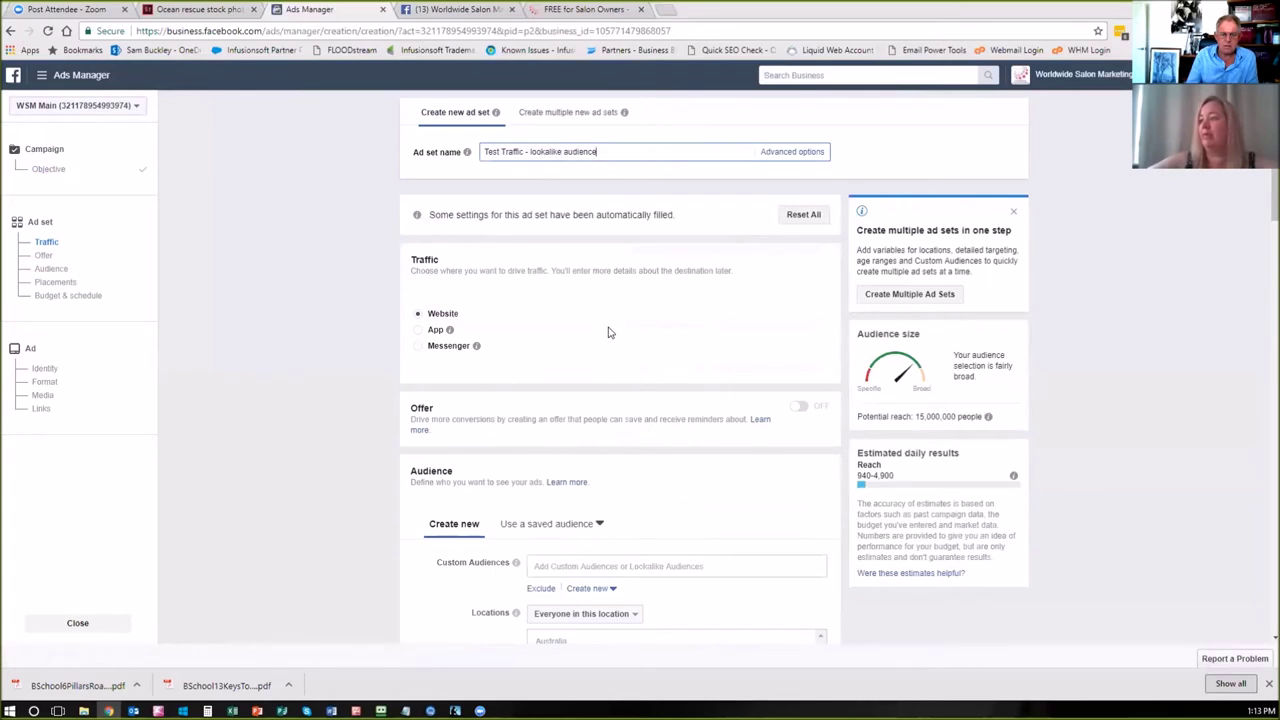
scroll(610, 334, "down", 1)
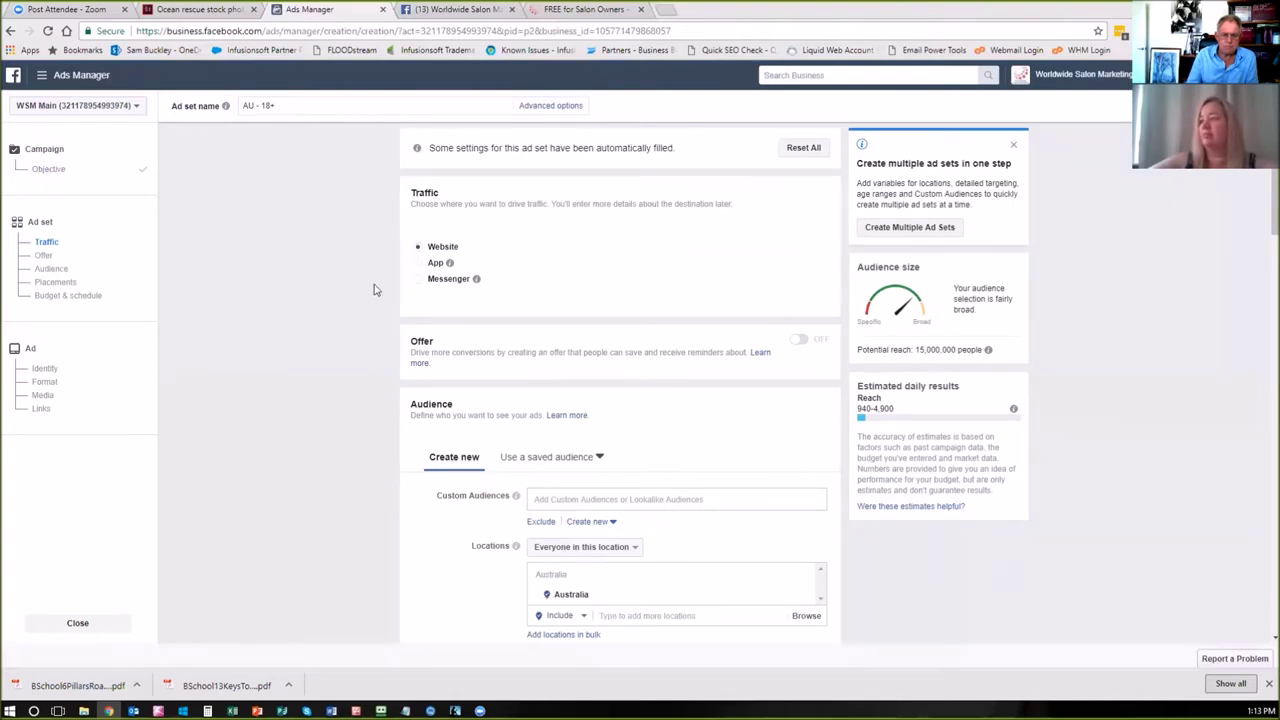
scroll(452, 372, "down", 3)
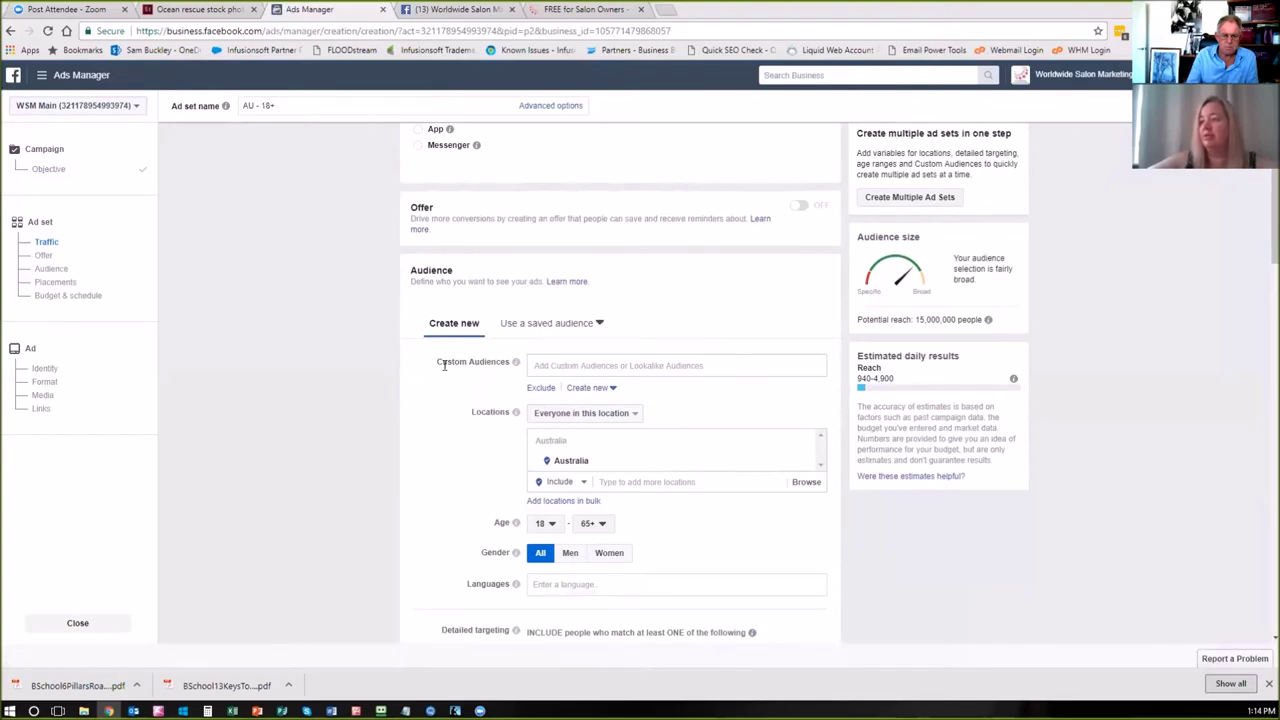
- Add the Lookalike (AU, CA and 3 others, 1%) audience under Custom Audiences
mouse_move(482, 362)
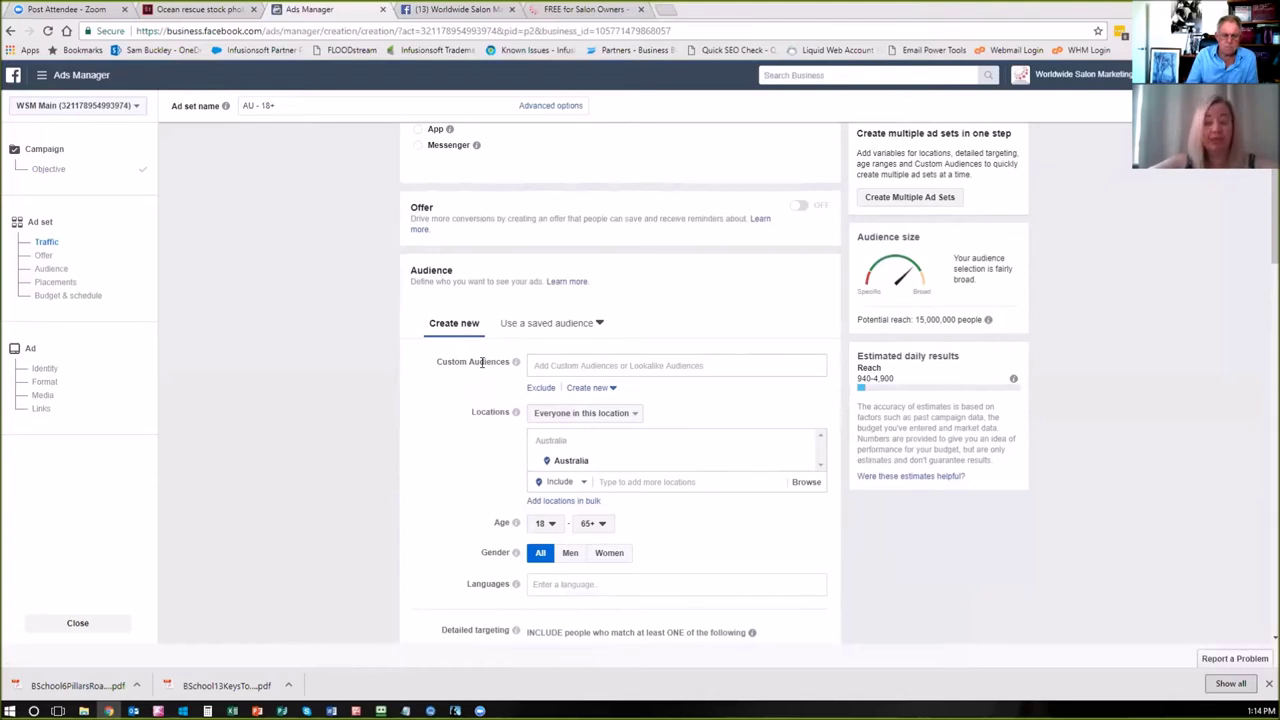
left_click(571, 364)
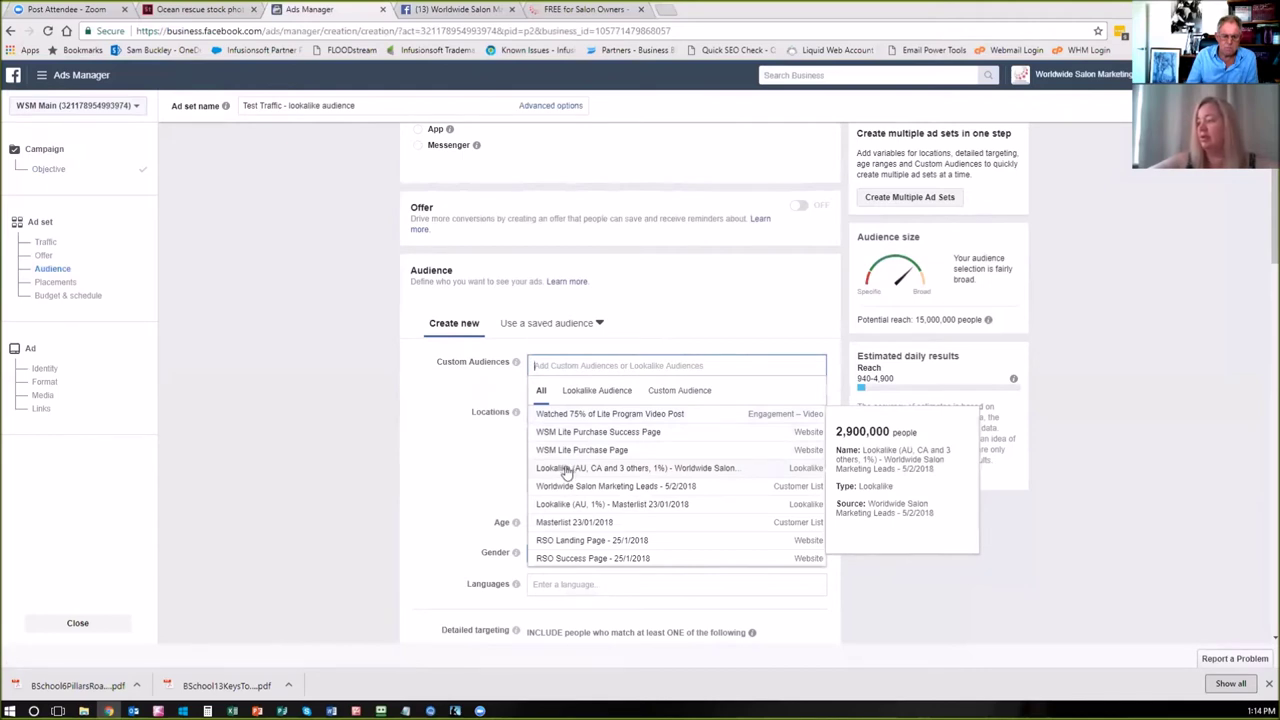
left_click(566, 470)
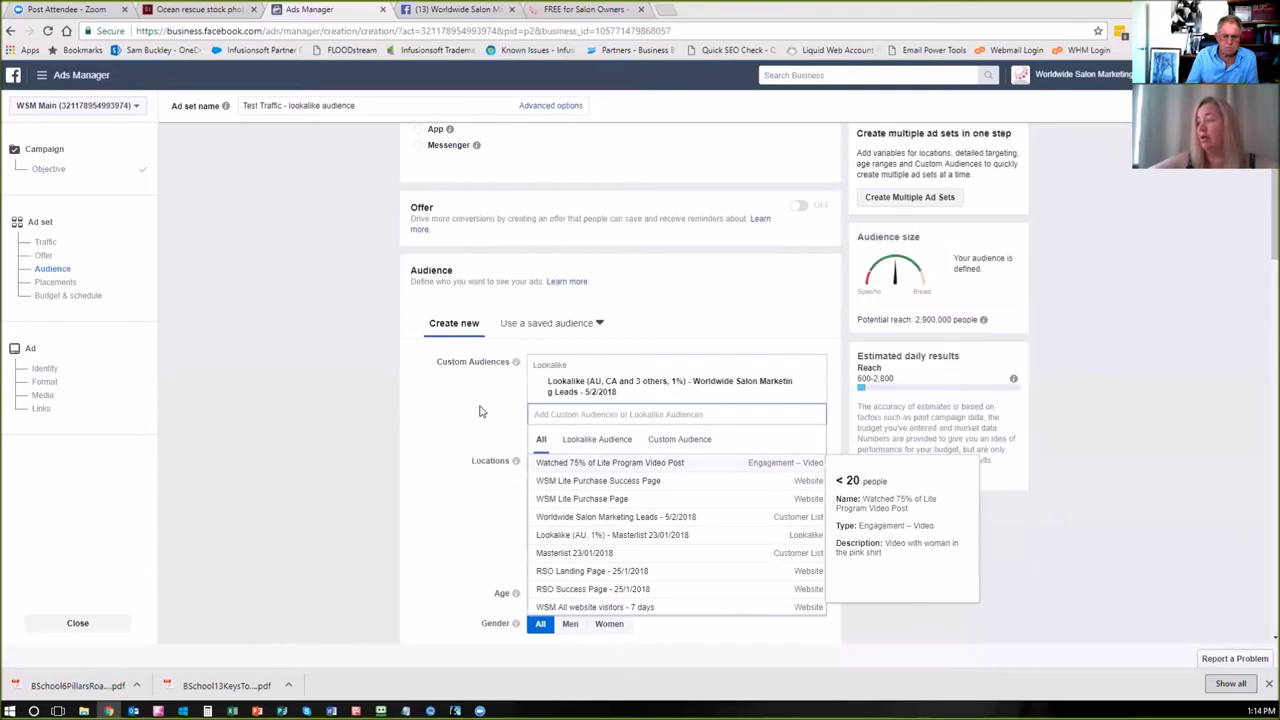
left_click(479, 411)
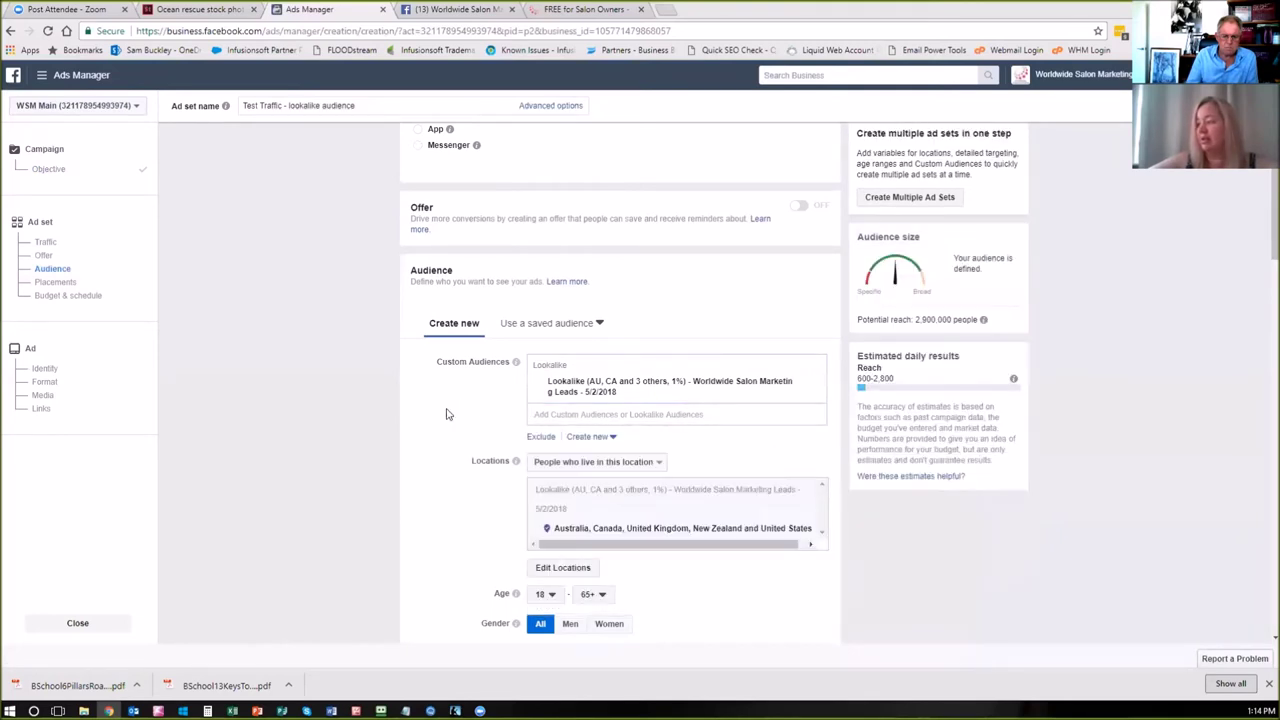
scroll(477, 416, "down", 2)
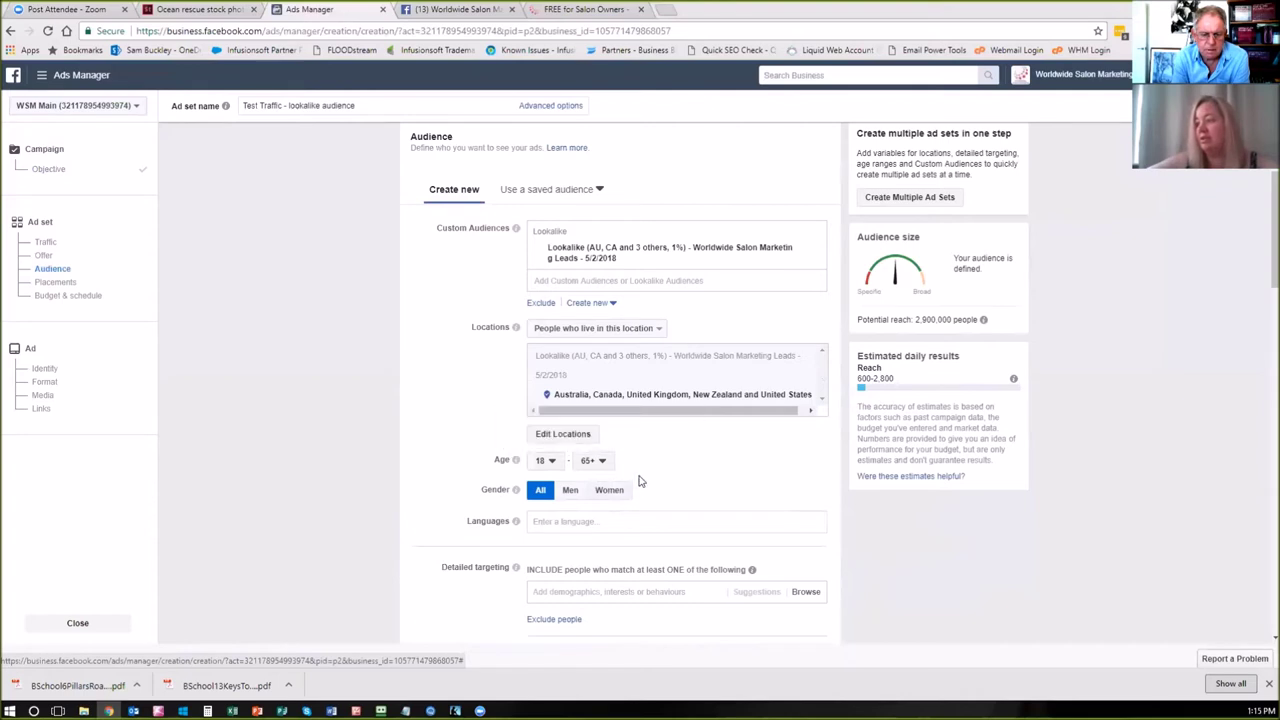
scroll(650, 505, "down", 1)
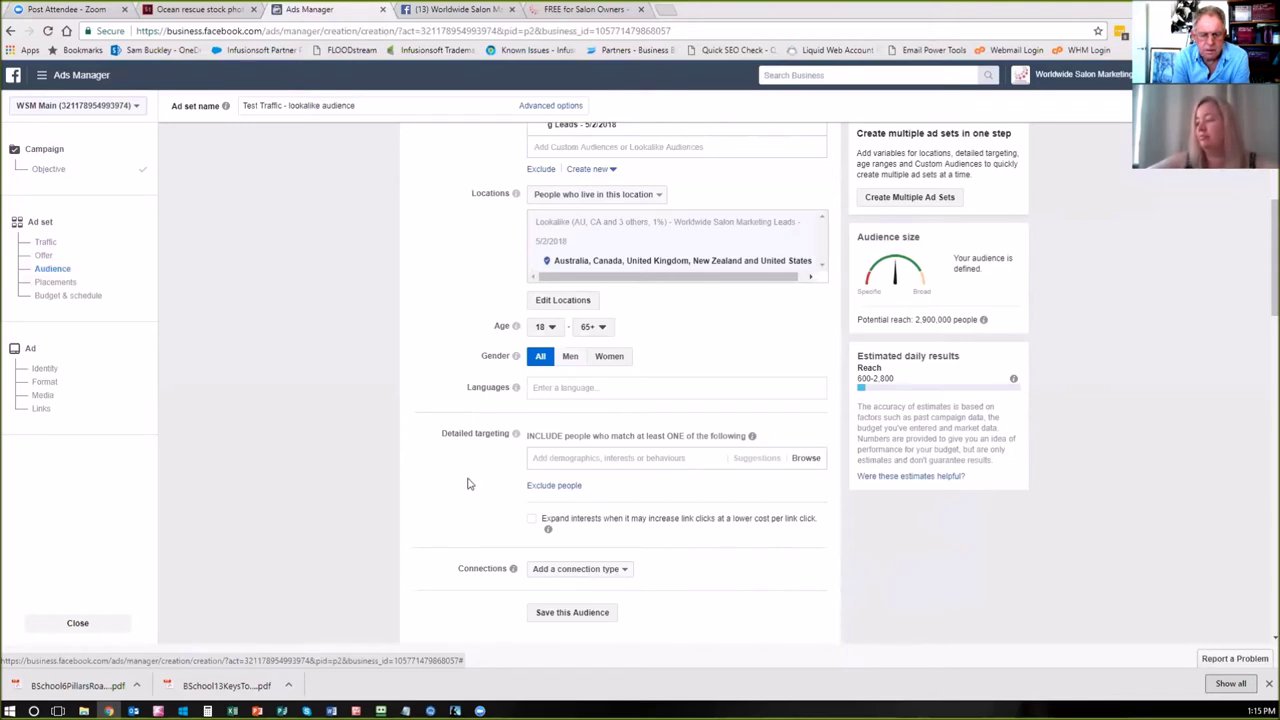
scroll(466, 484, "down", 3)
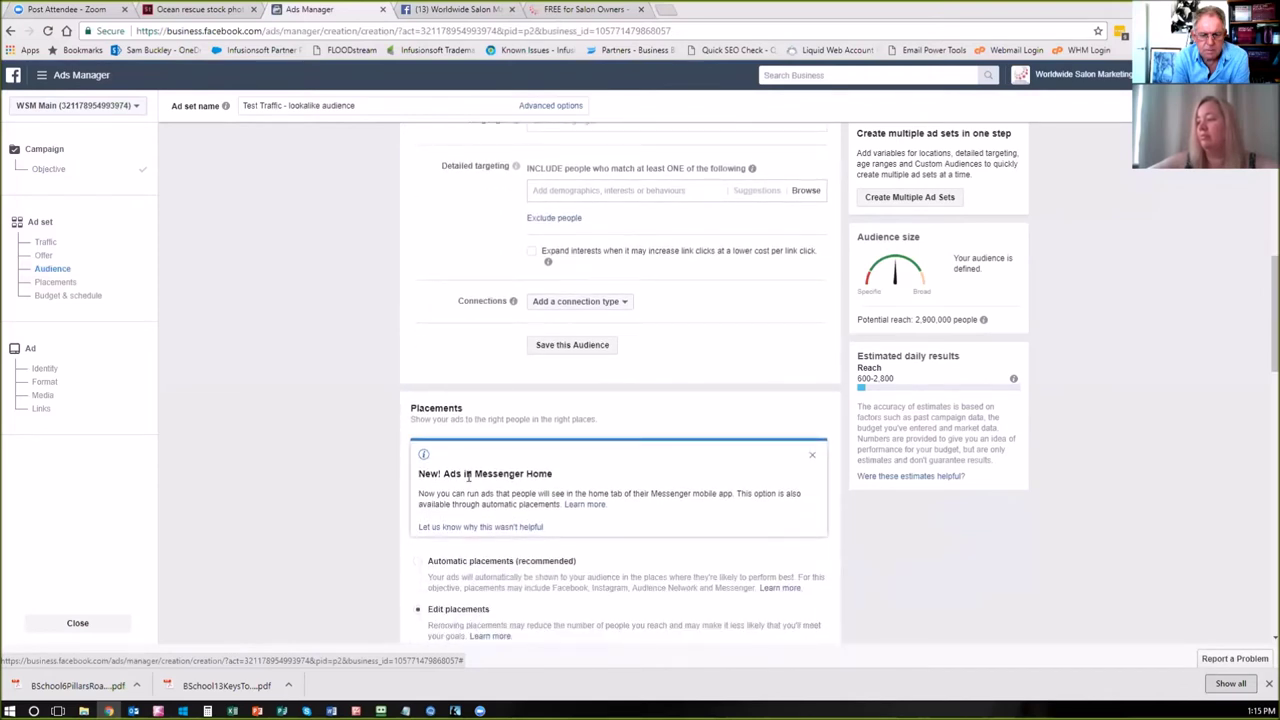
scroll(466, 476, "down", 3)
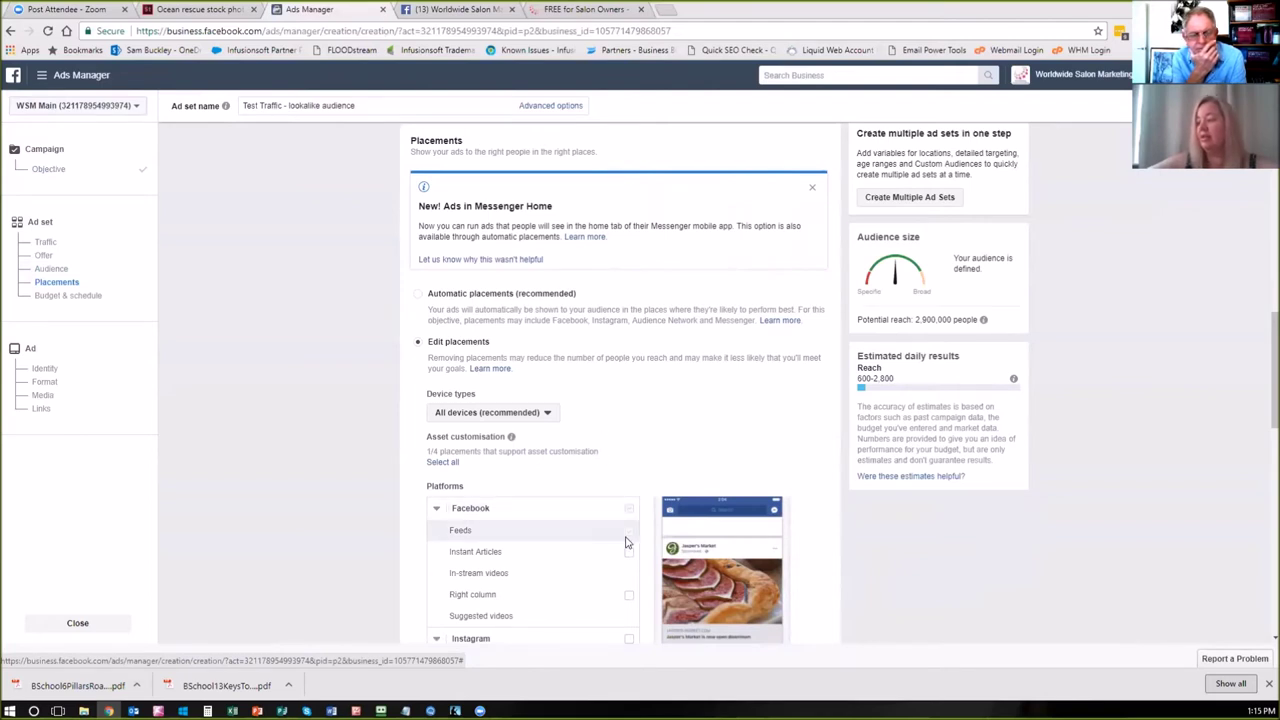
scroll(626, 542, "down", 1)
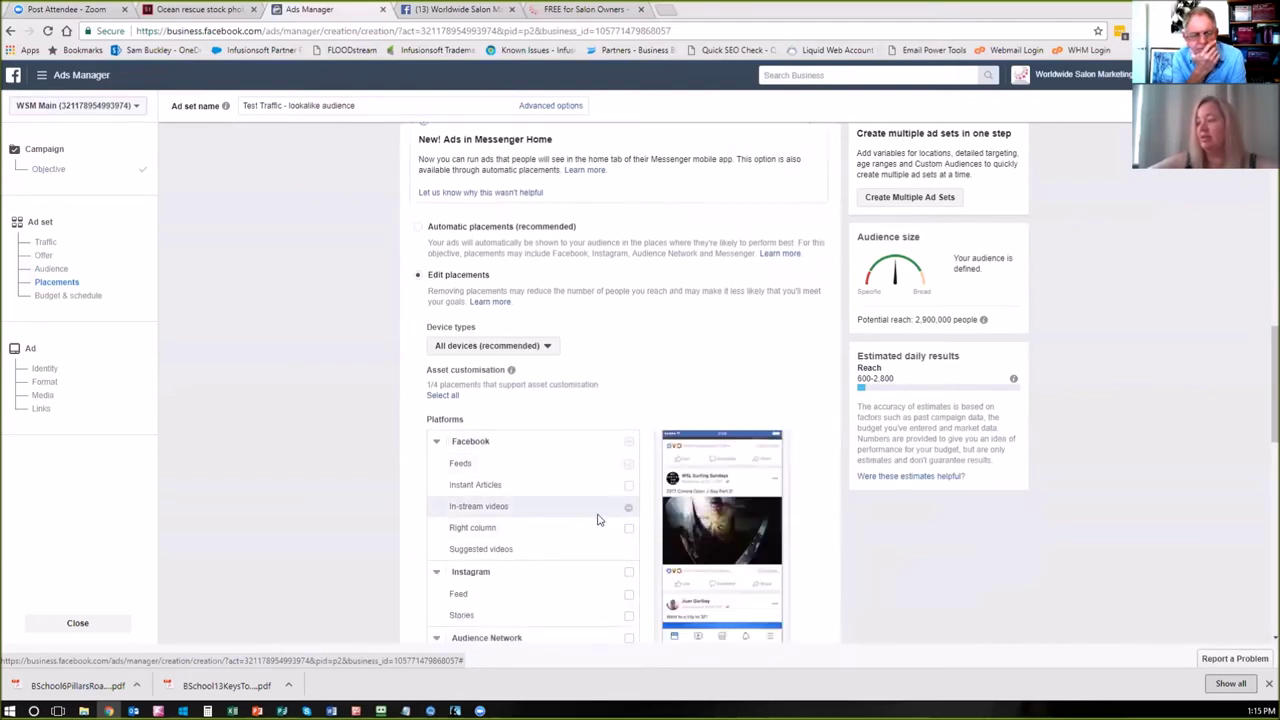
scroll(590, 540, "down", 2)
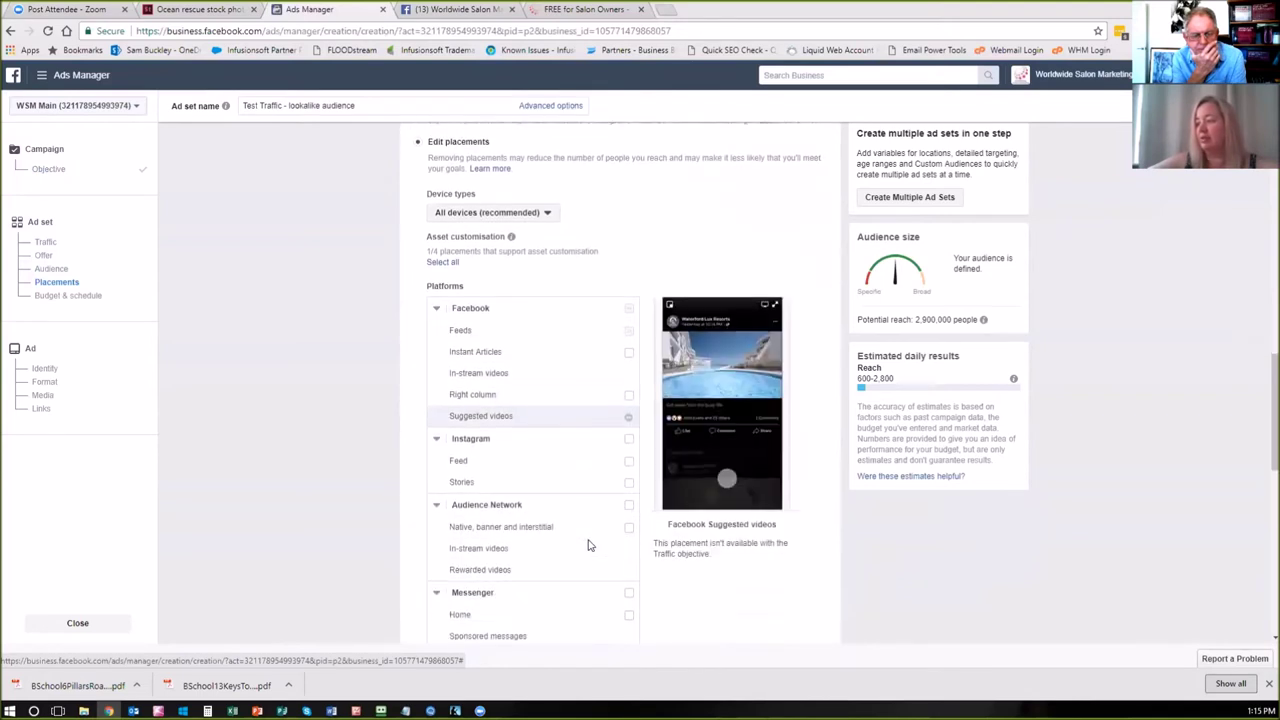
scroll(588, 545, "down", 1)
scroll(589, 542, "down", 2)
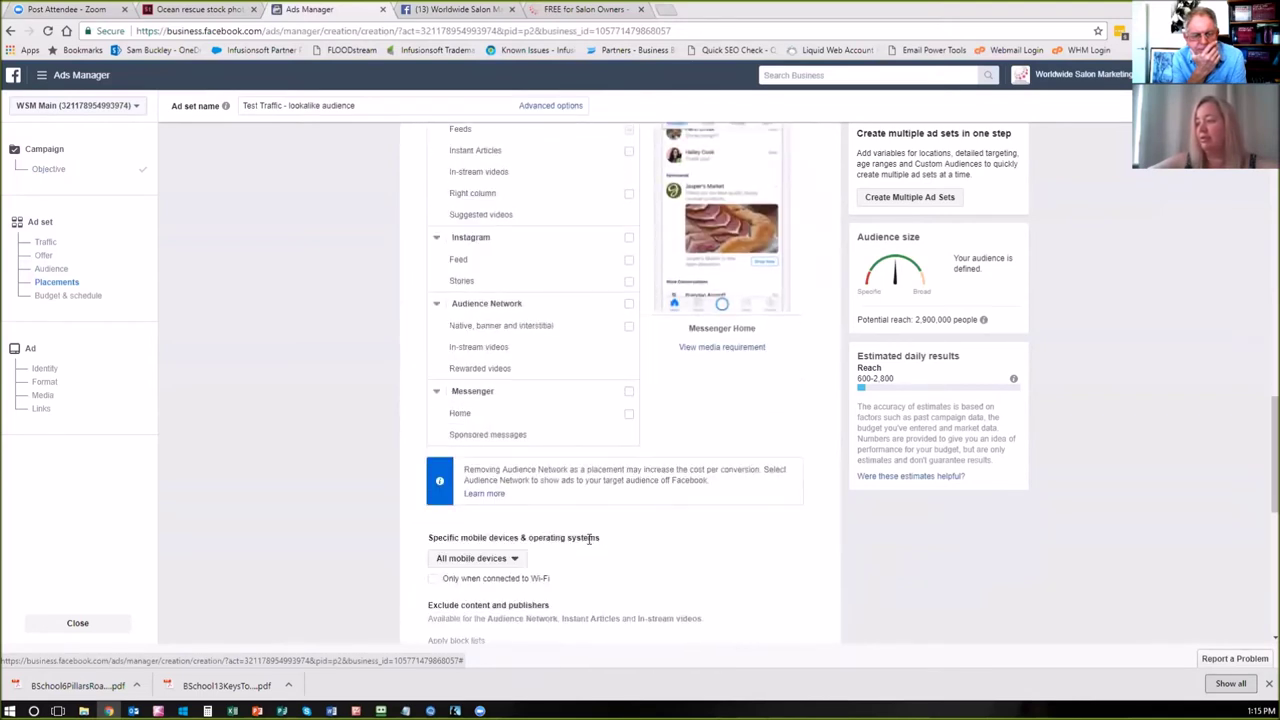
scroll(589, 540, "down", 2)
scroll(590, 542, "up", 5)
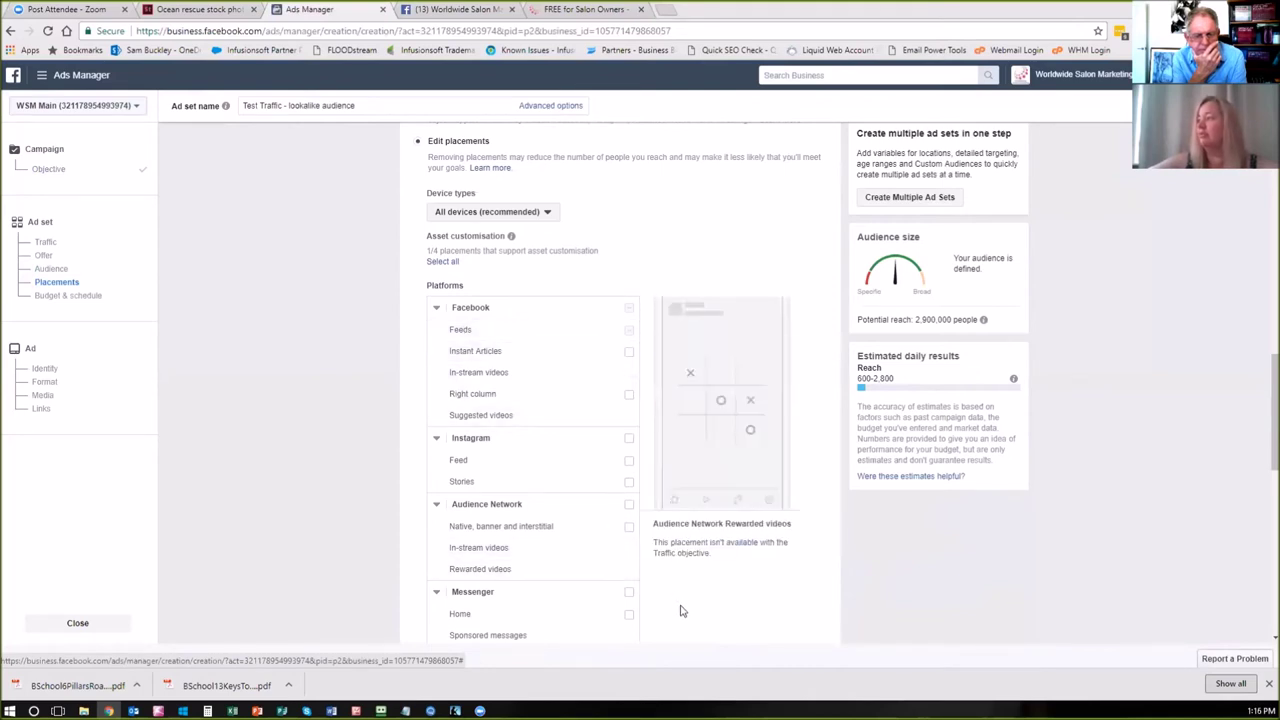
scroll(680, 611, "down", 2)
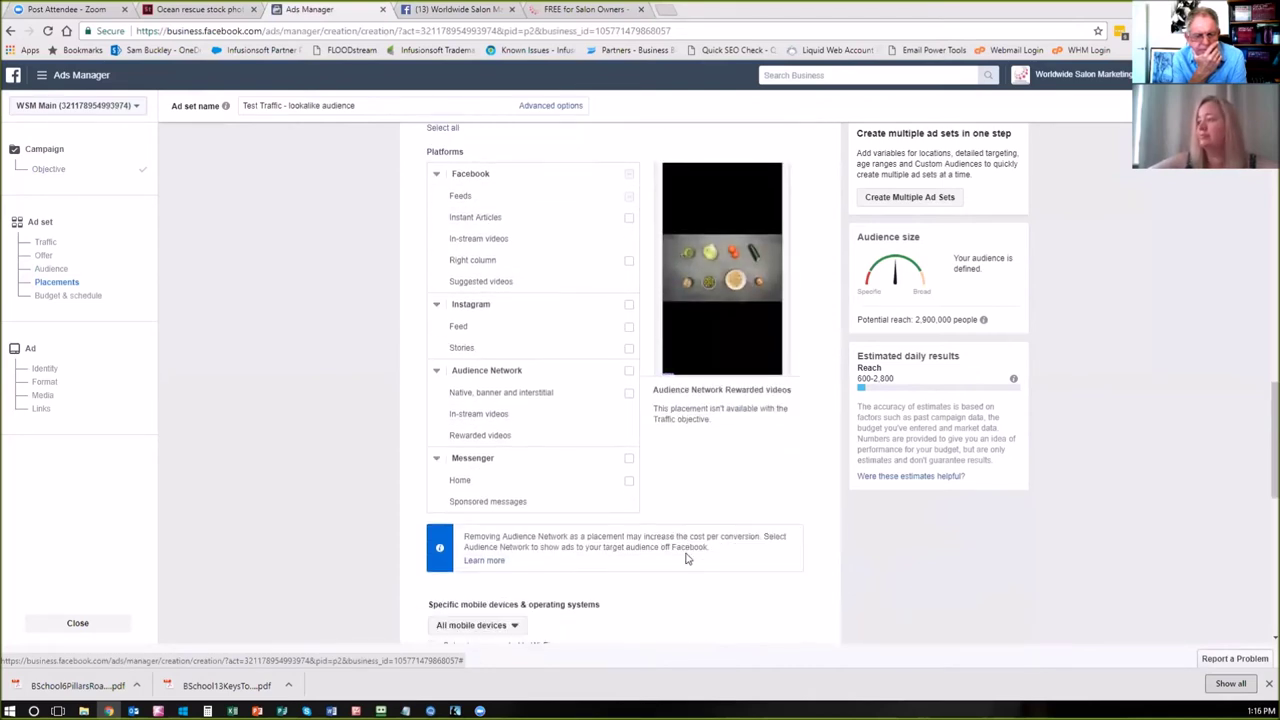
scroll(691, 537, "down", 1)
scroll(696, 542, "down", 1)
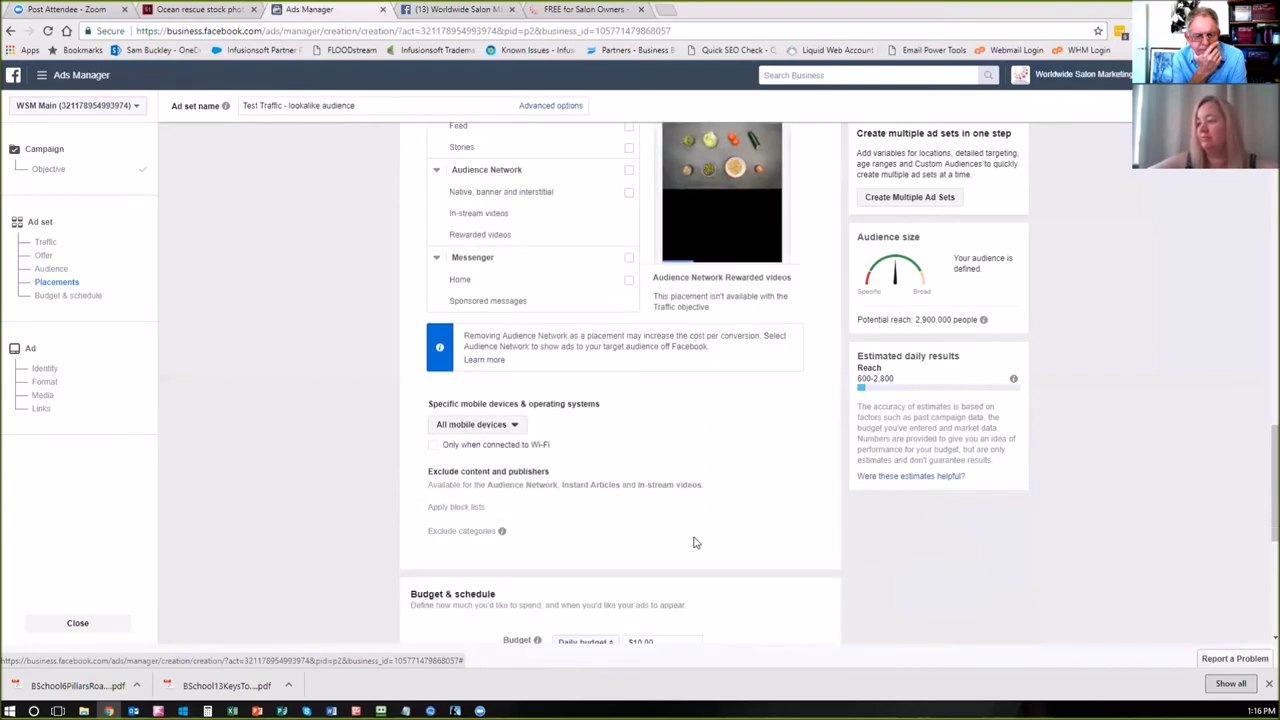
- Keep a Daily budget and change its amount from $10.00 to $5.00
scroll(696, 542, "down", 1)
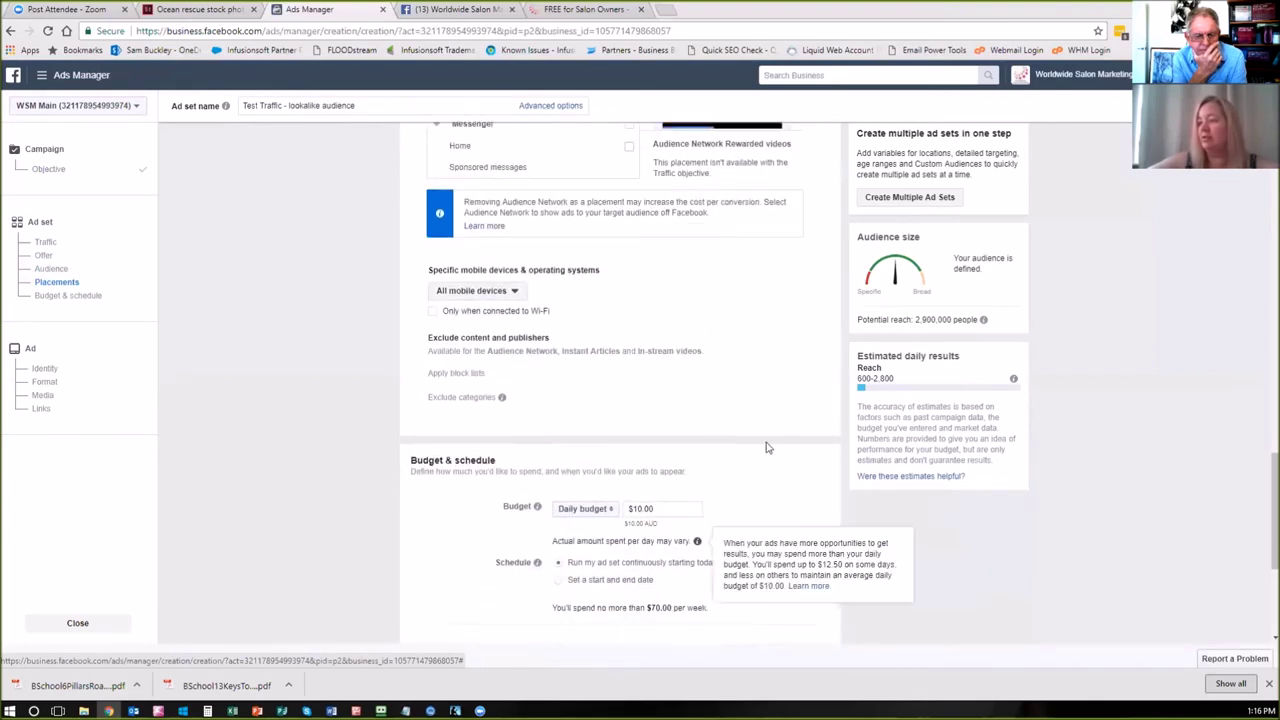
scroll(767, 448, "down", 1)
scroll(767, 448, "down", 1)
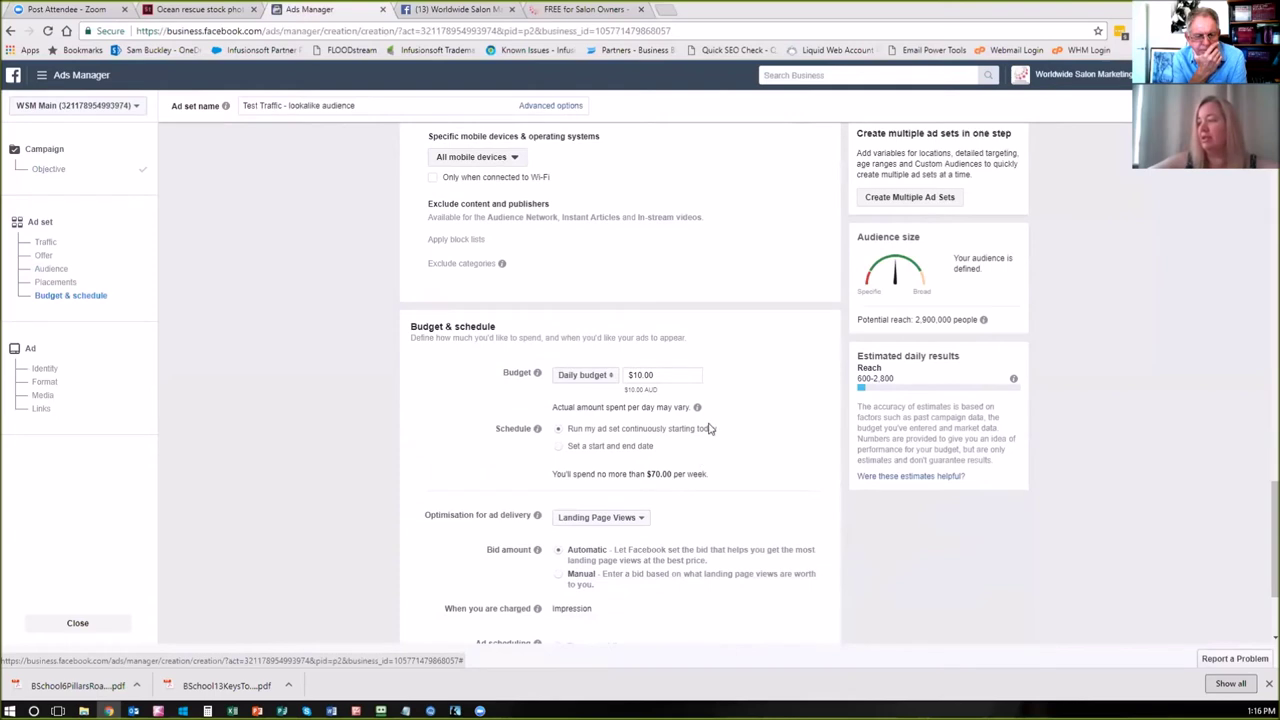
left_click(610, 378)
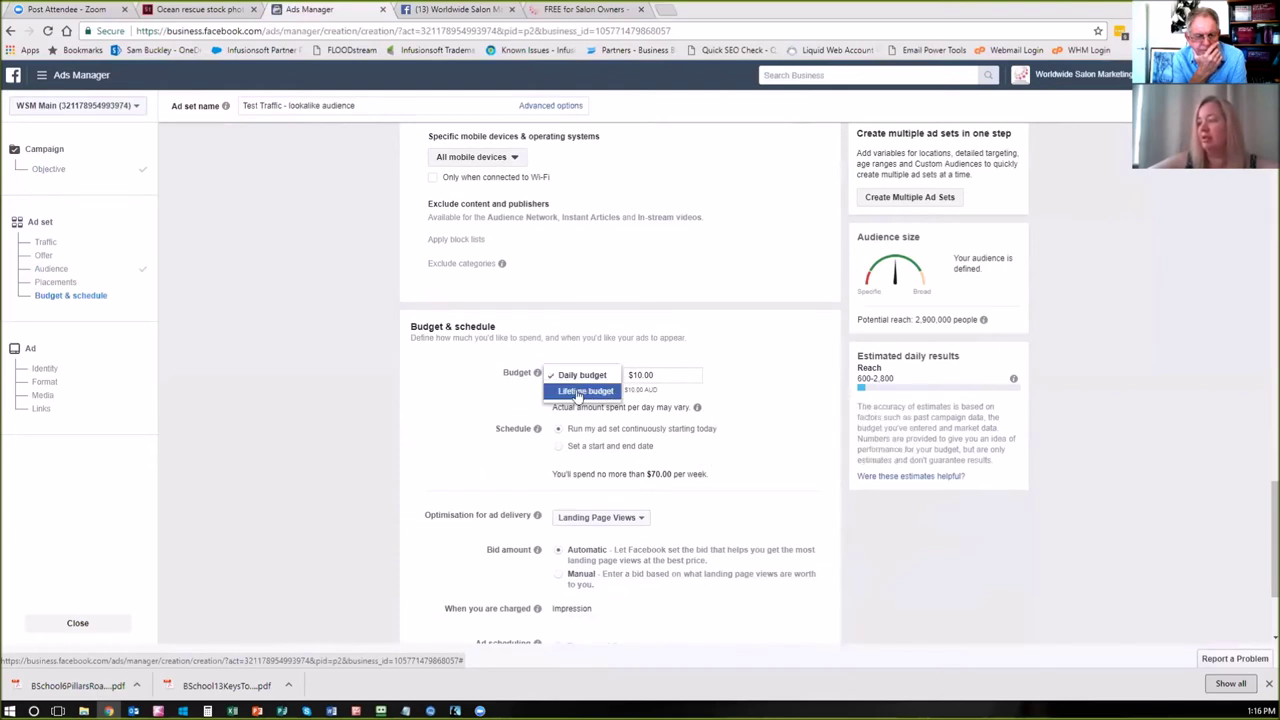
left_click(583, 376)
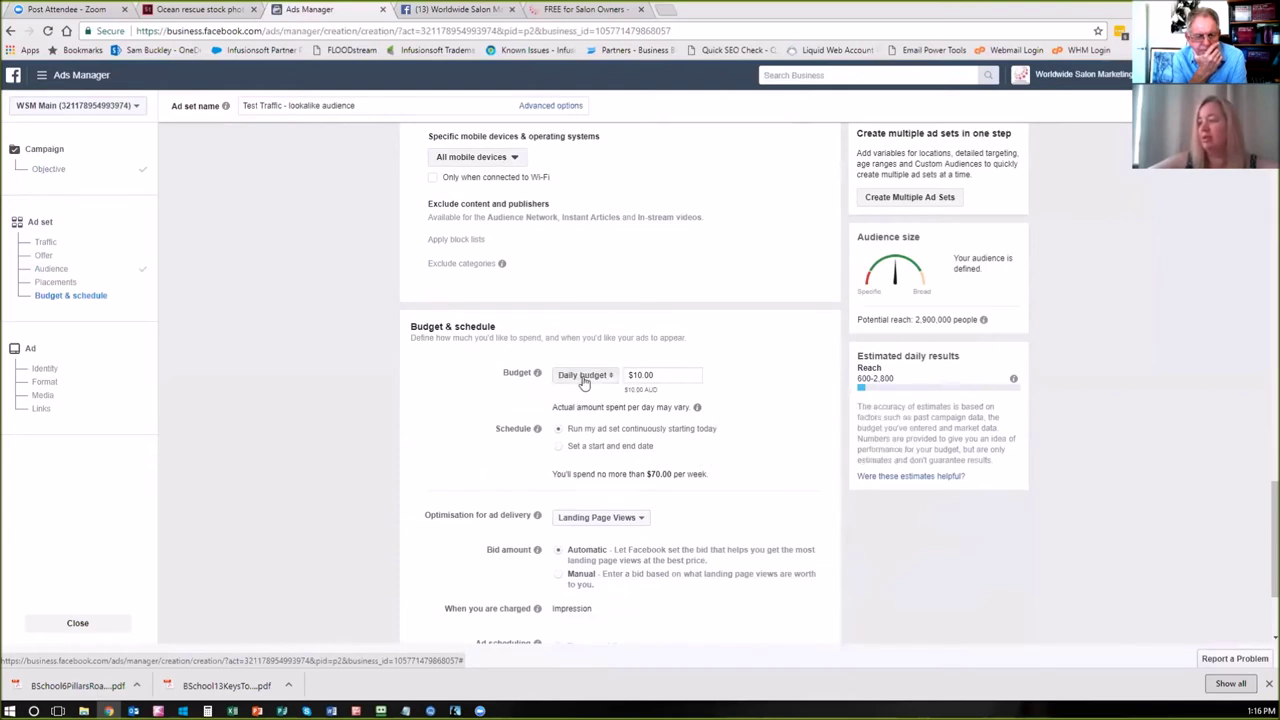
triple_click(655, 375)
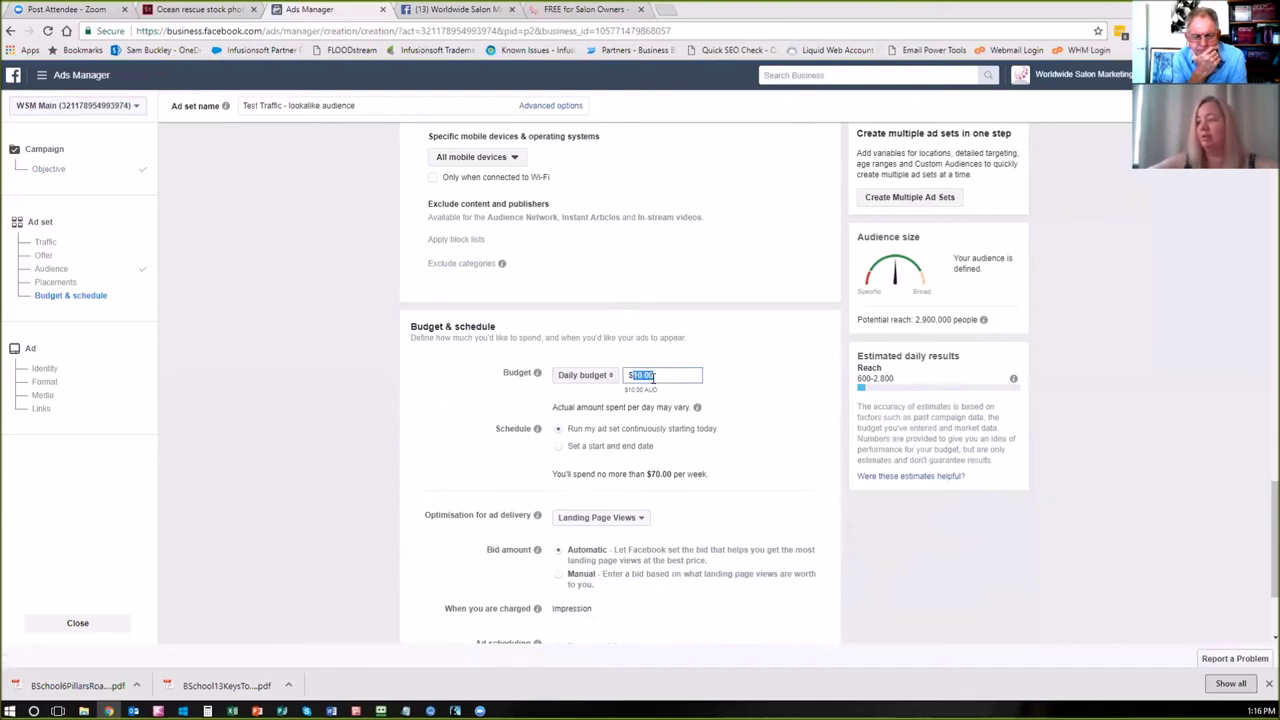
type("$5.00")
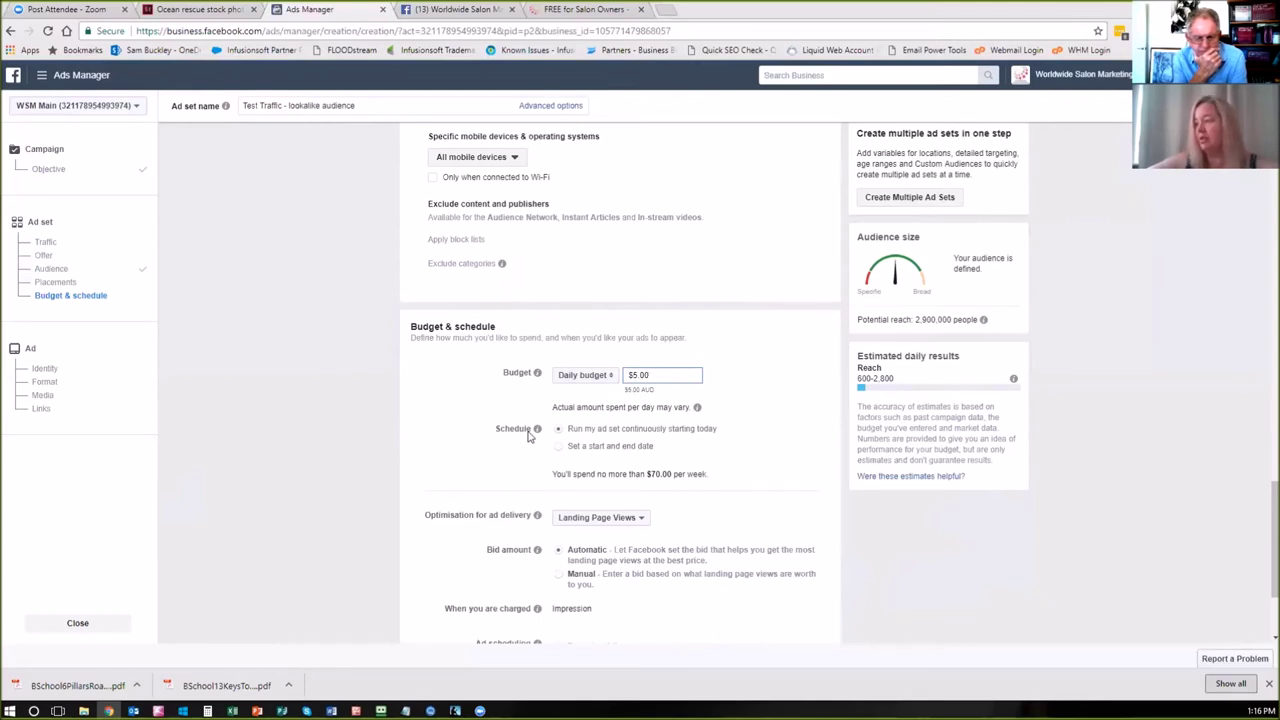
- Keep Landing Page Views delivery optimisation and continue to the ad
scroll(494, 451, "down", 2)
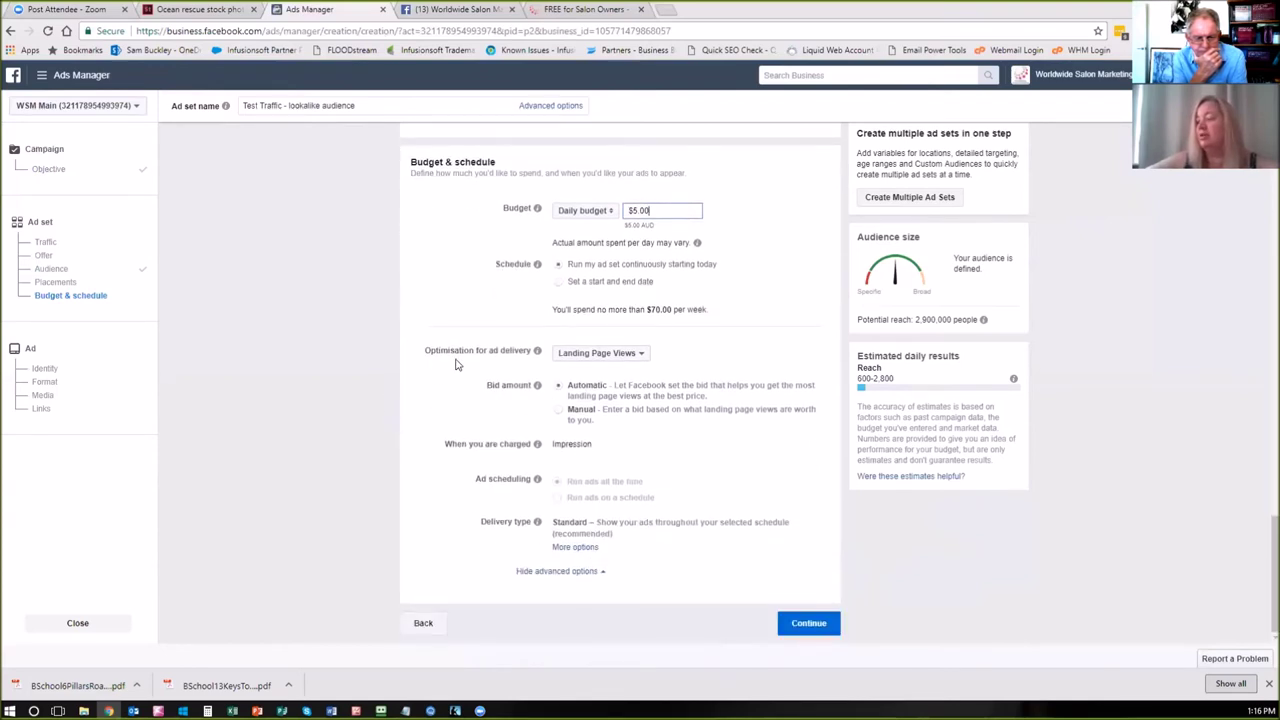
left_click(612, 356)
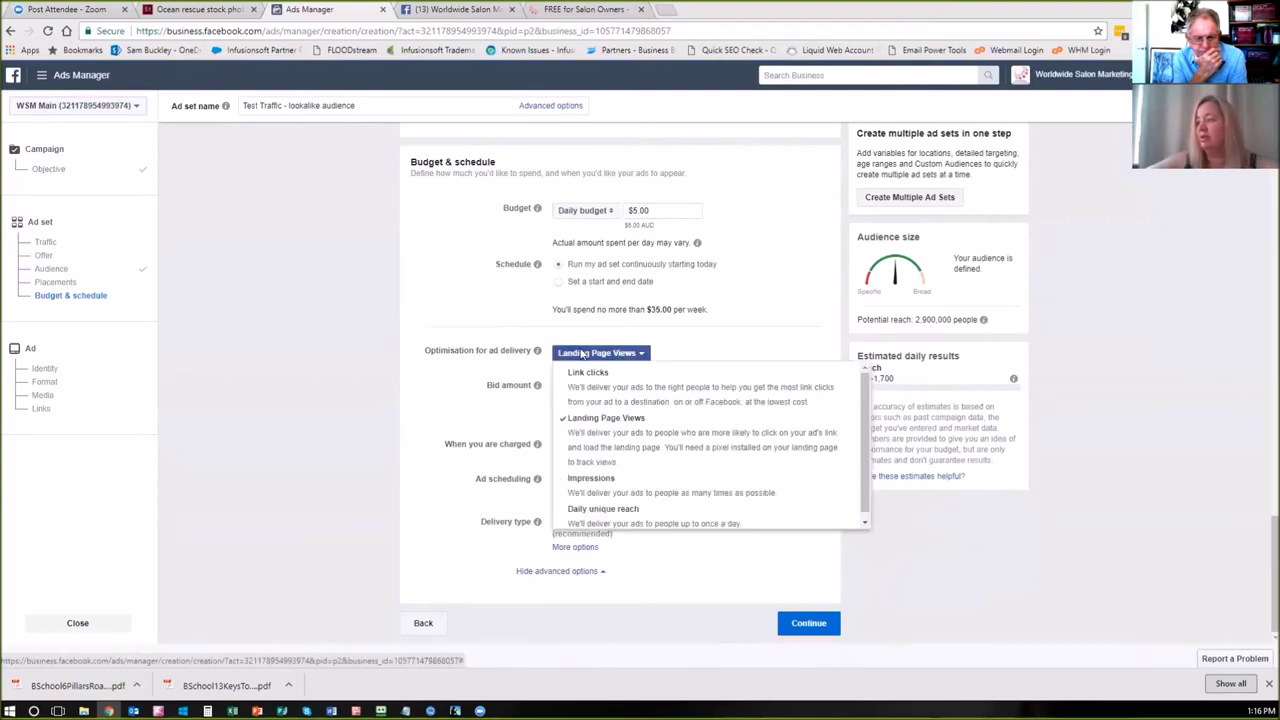
left_click(558, 420)
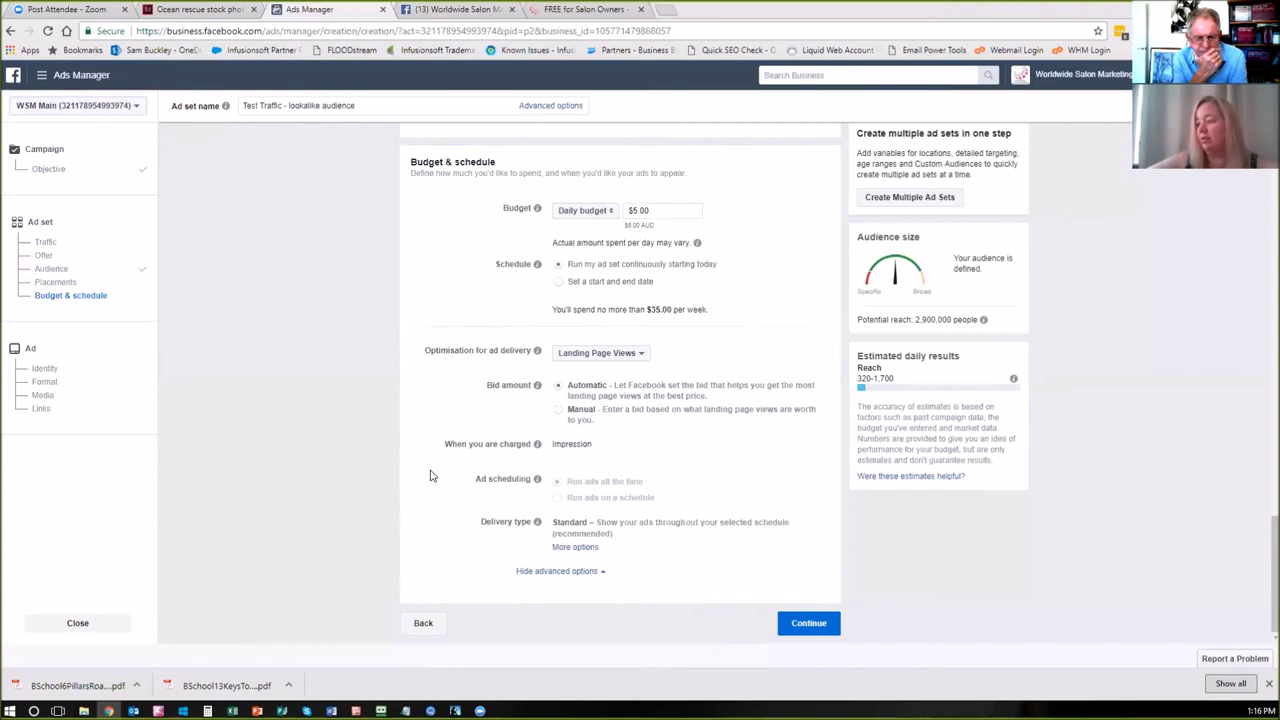
left_click(812, 630)
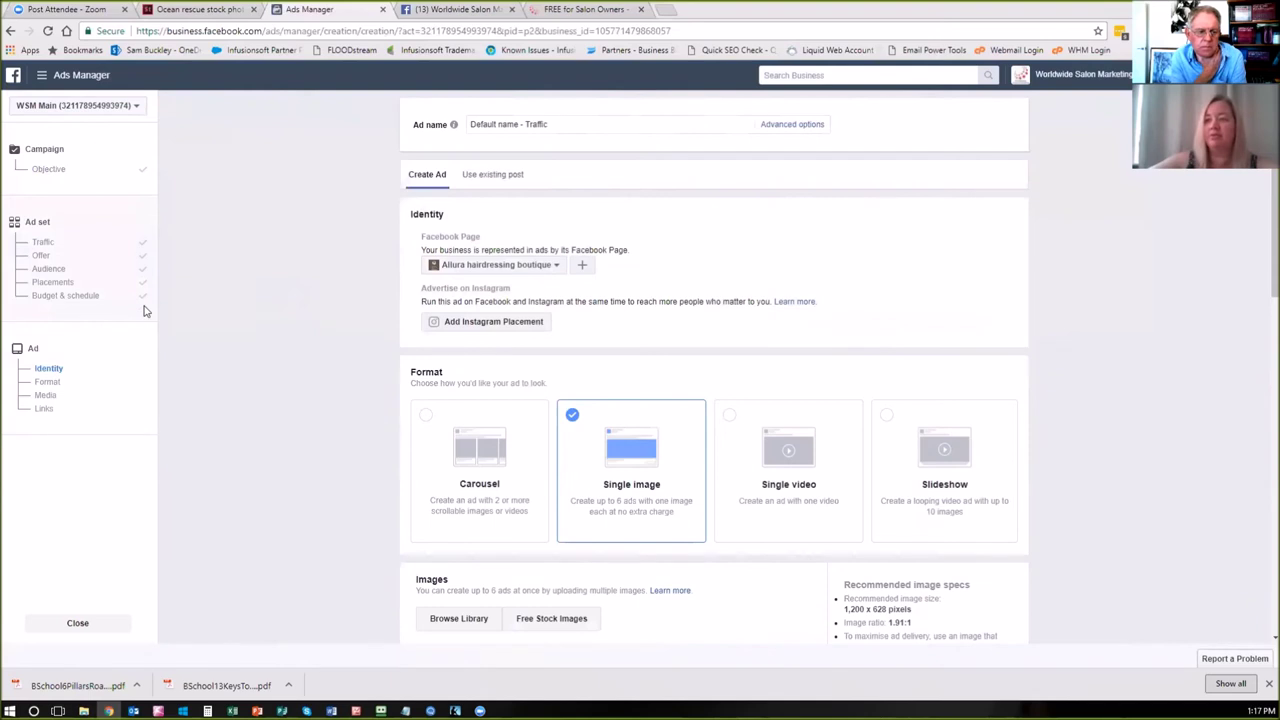
- Replace the default ad name with 'Test Traffic - FB Video 1'
triple_click(549, 126)
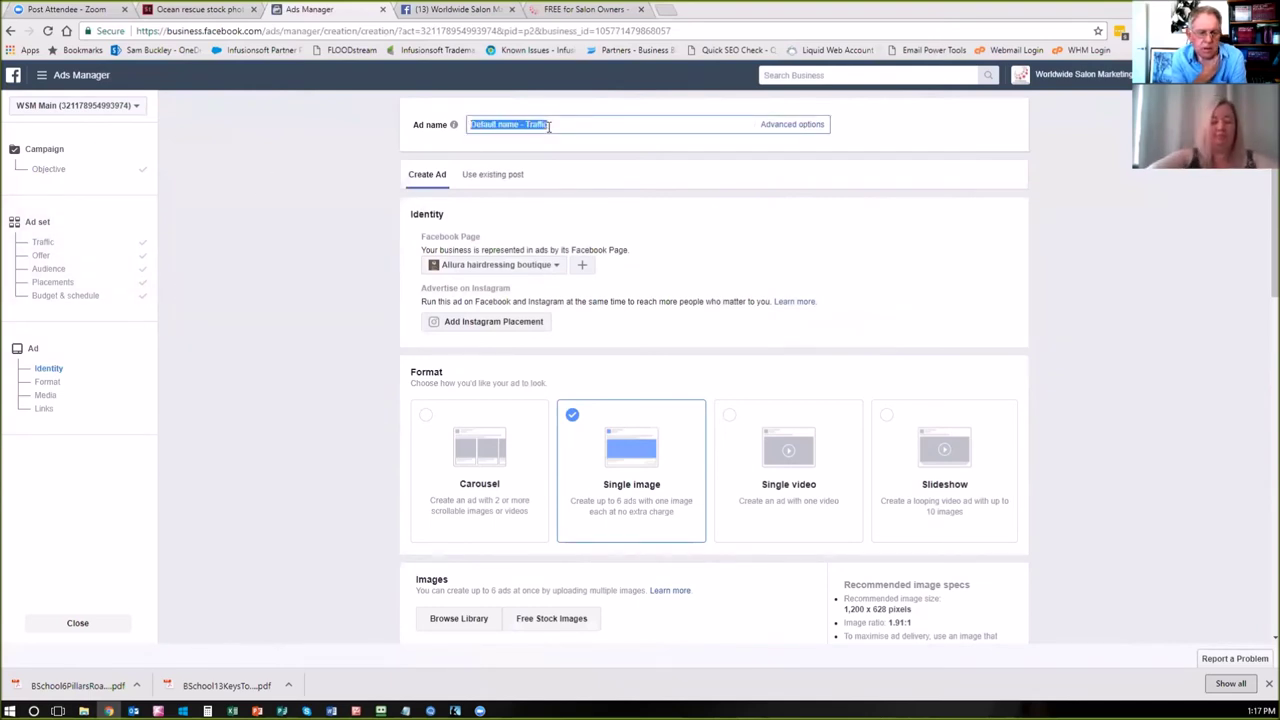
type("Test Traffic - FB Video 1")
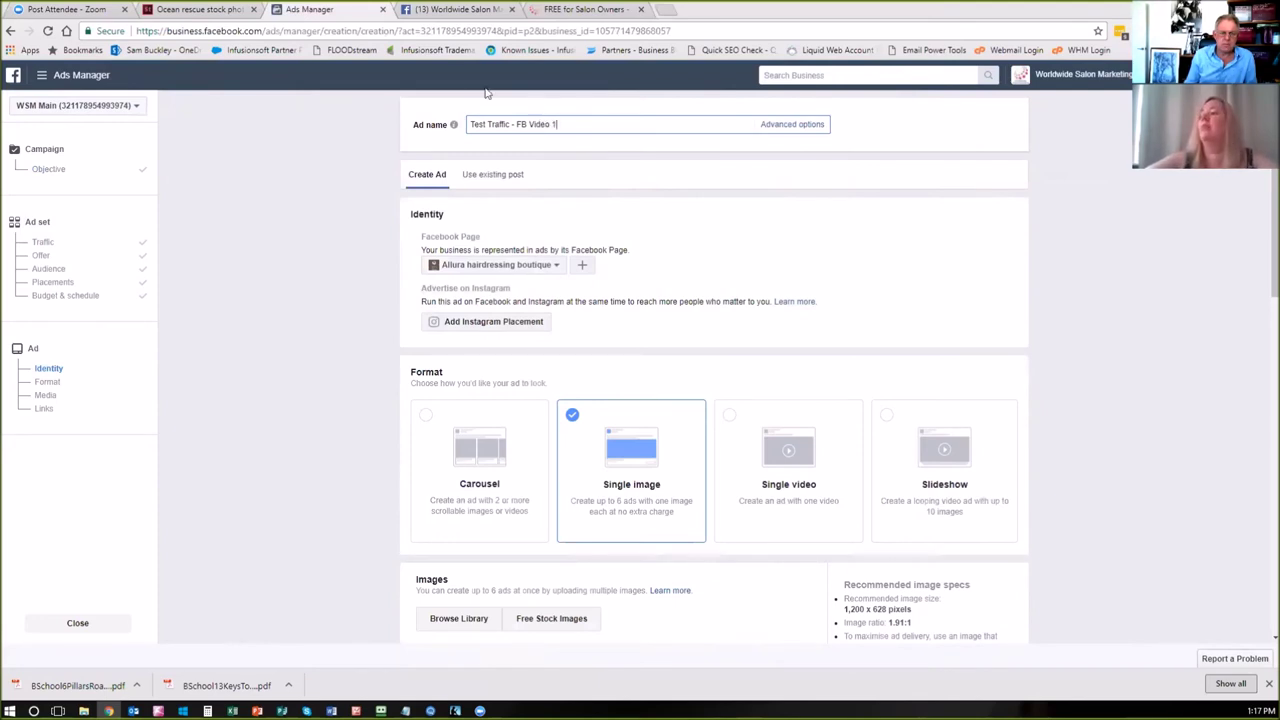
scroll(574, 183, "down", 1)
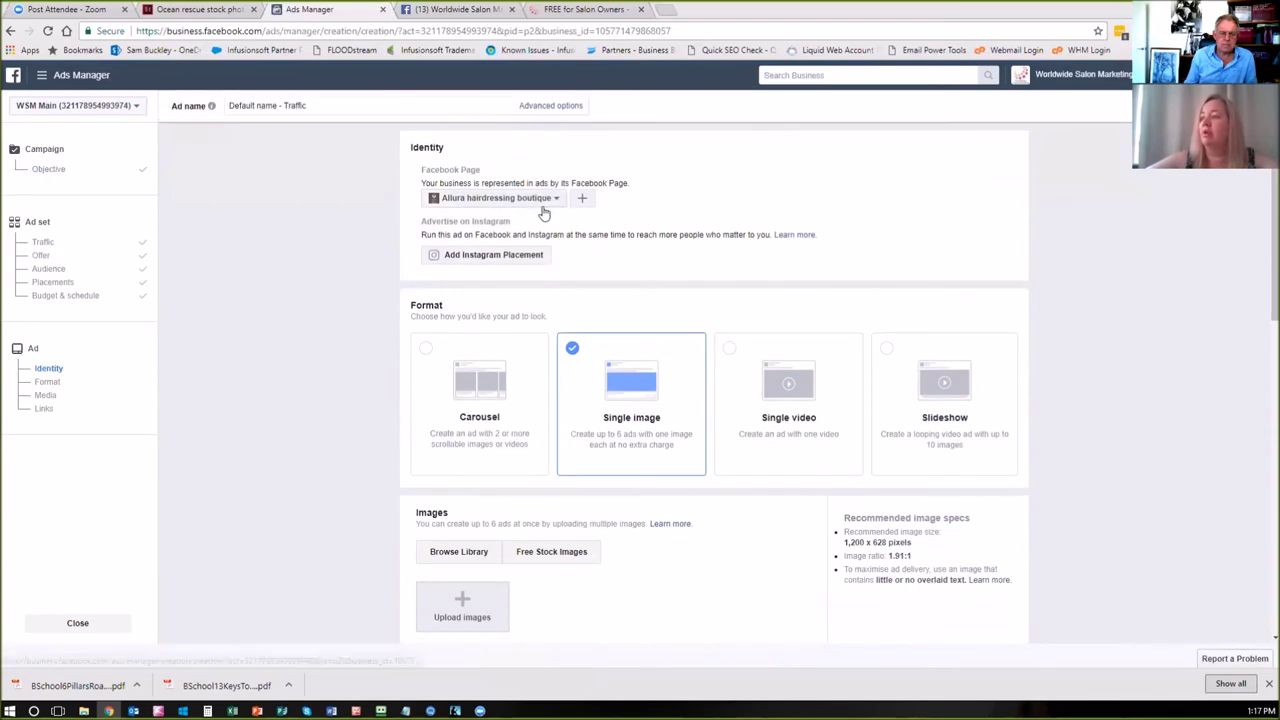
- Switch the ad's Facebook Page from Allura hairdressing boutique to Worldwide Salon Marketing
left_click(541, 205)
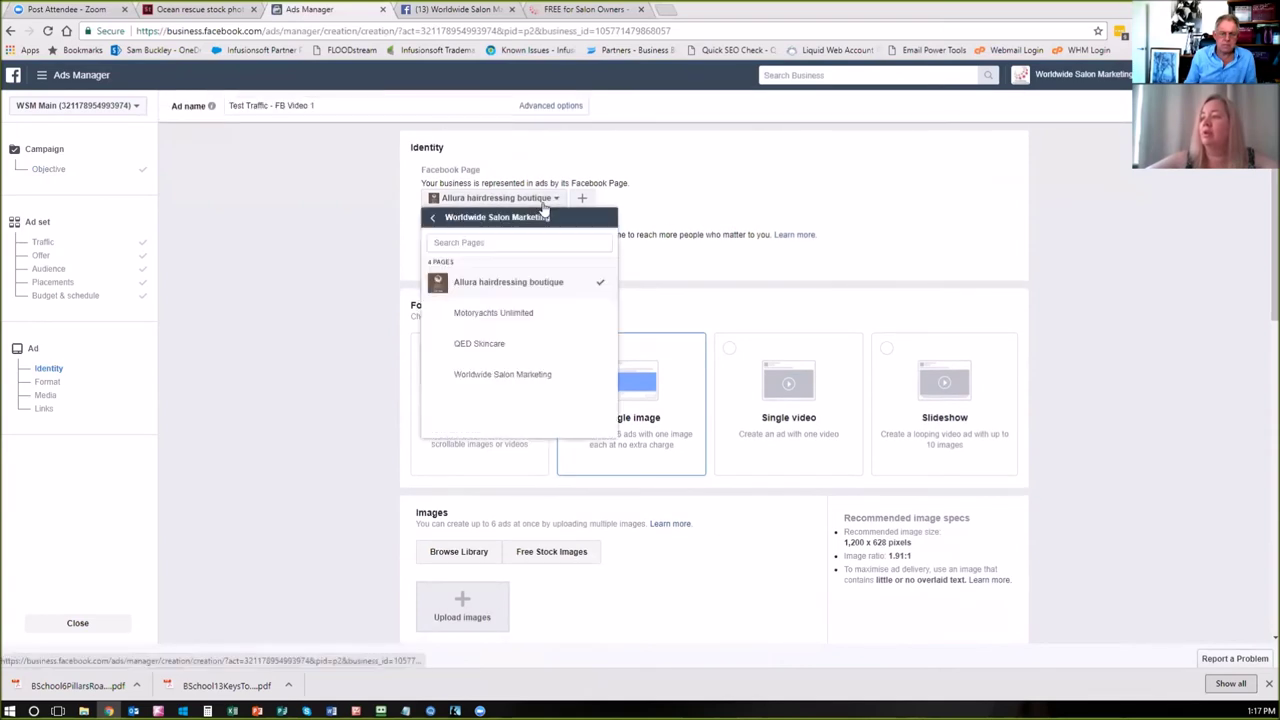
left_click(474, 373)
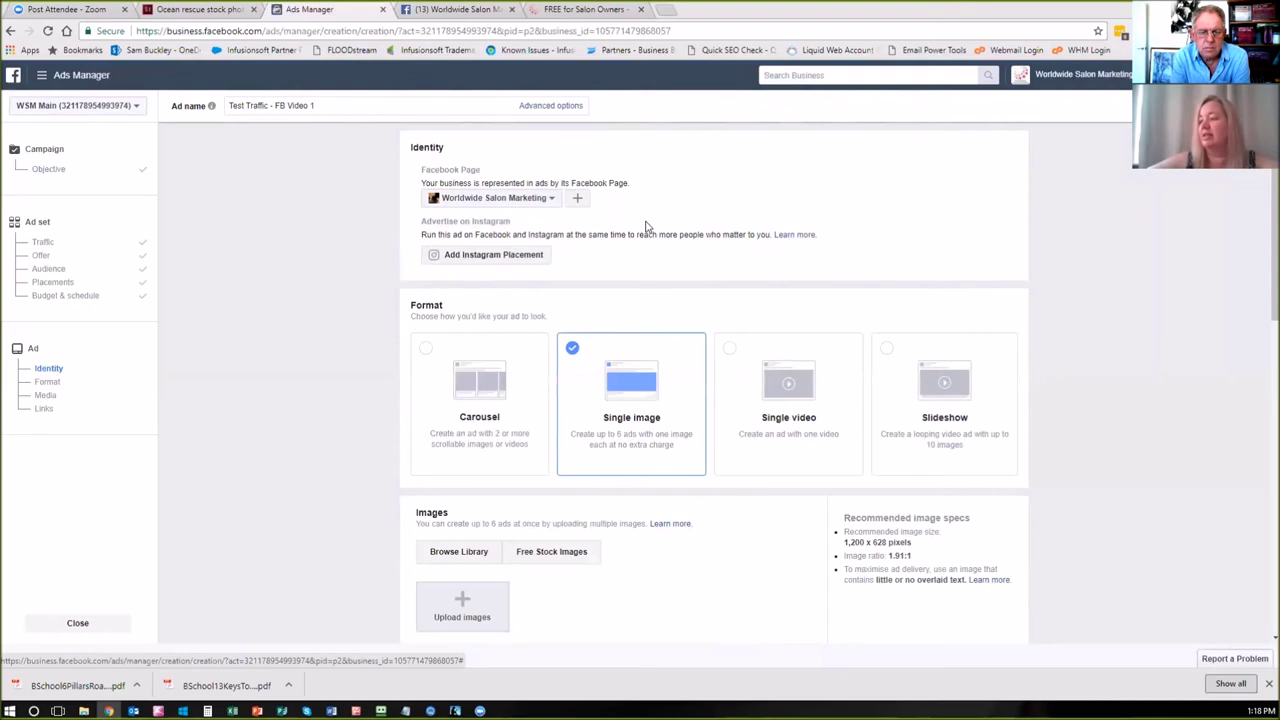
scroll(646, 226, "down", 1)
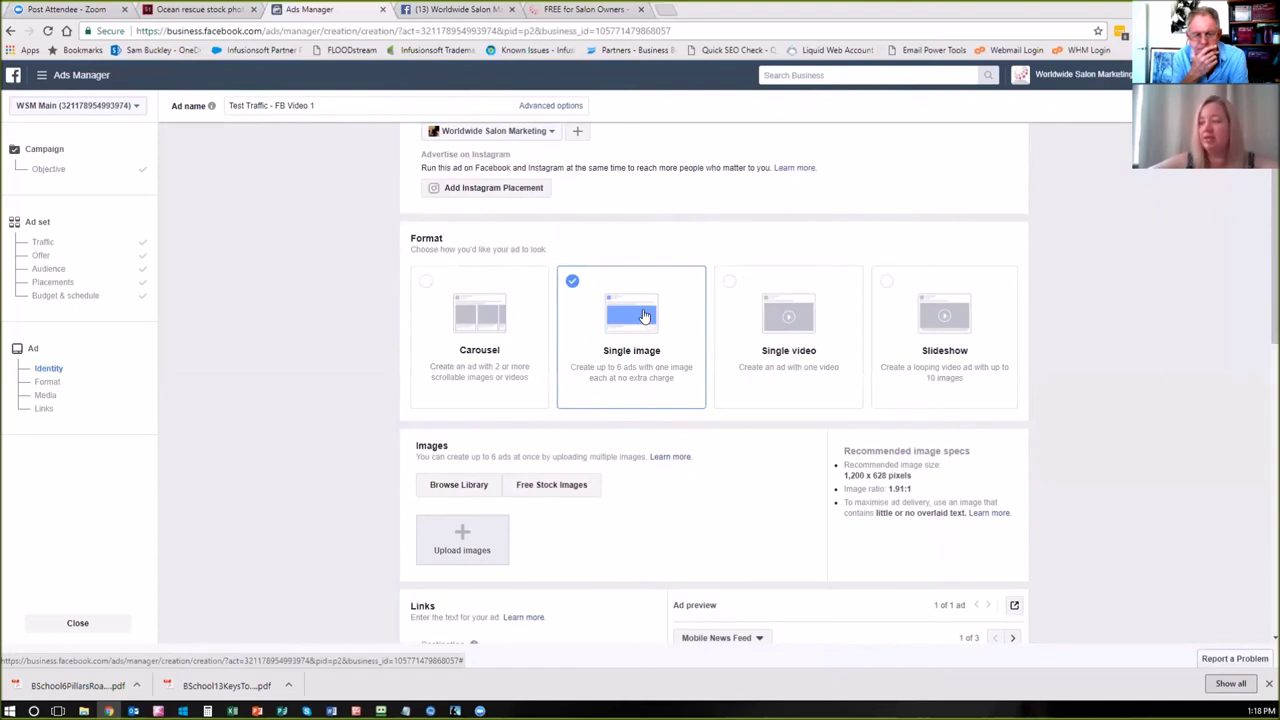
scroll(639, 481, "down", 1)
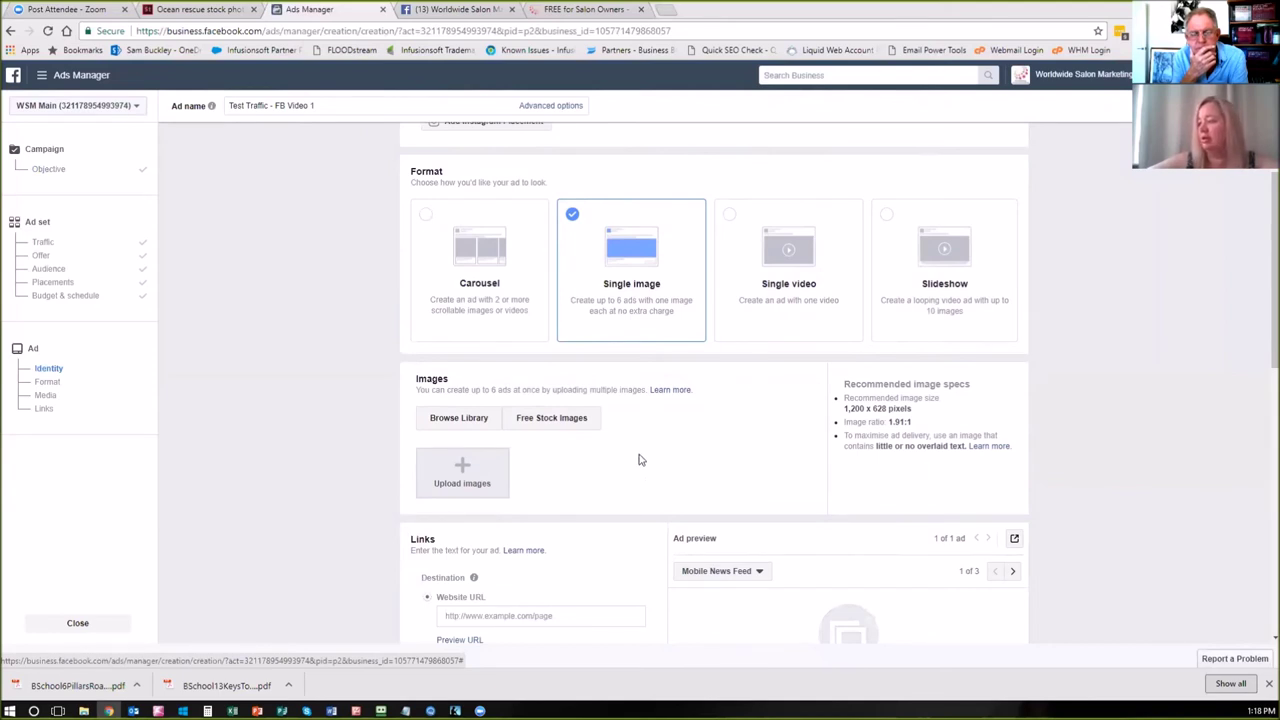
scroll(640, 460, "down", 3)
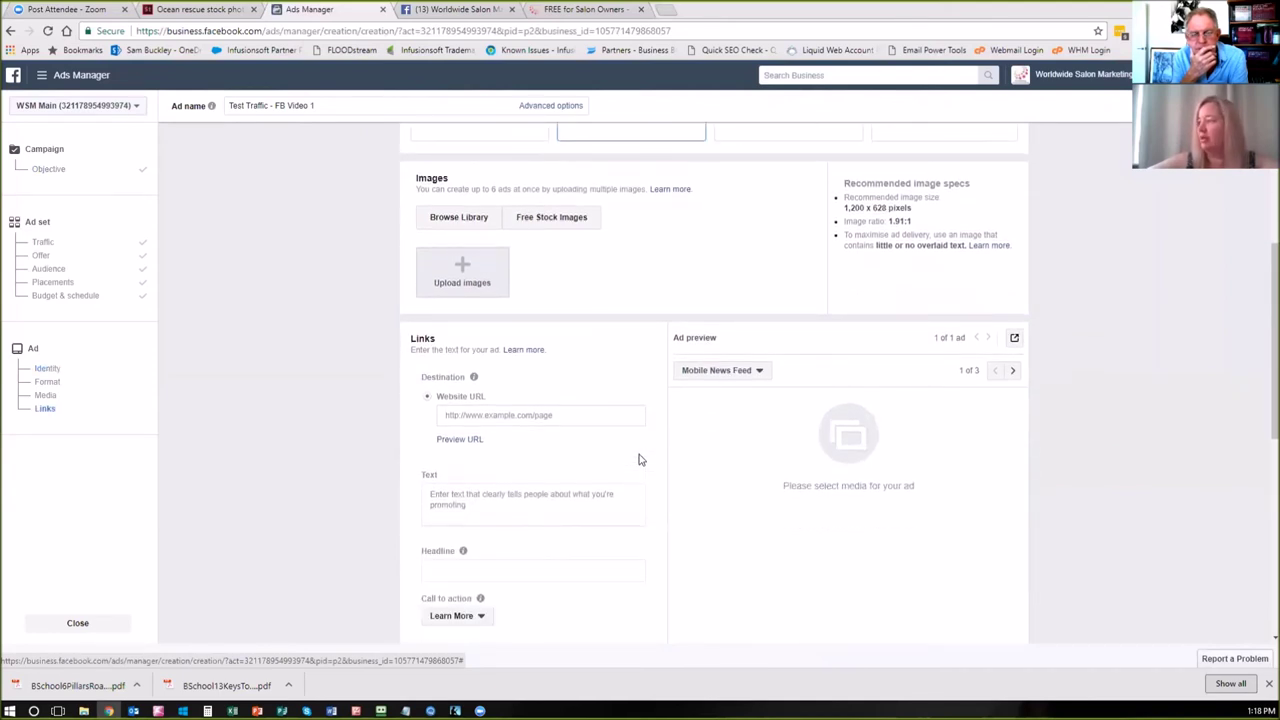
scroll(640, 458, "down", 1)
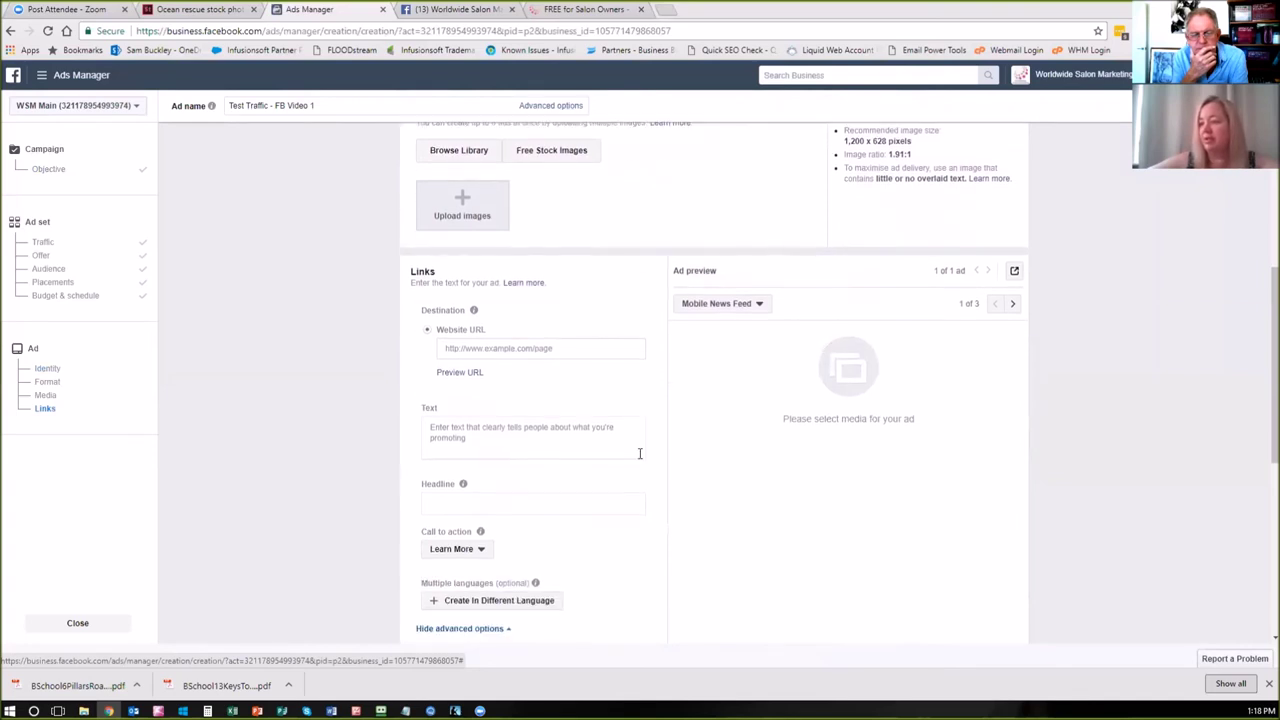
scroll(640, 455, "down", 2)
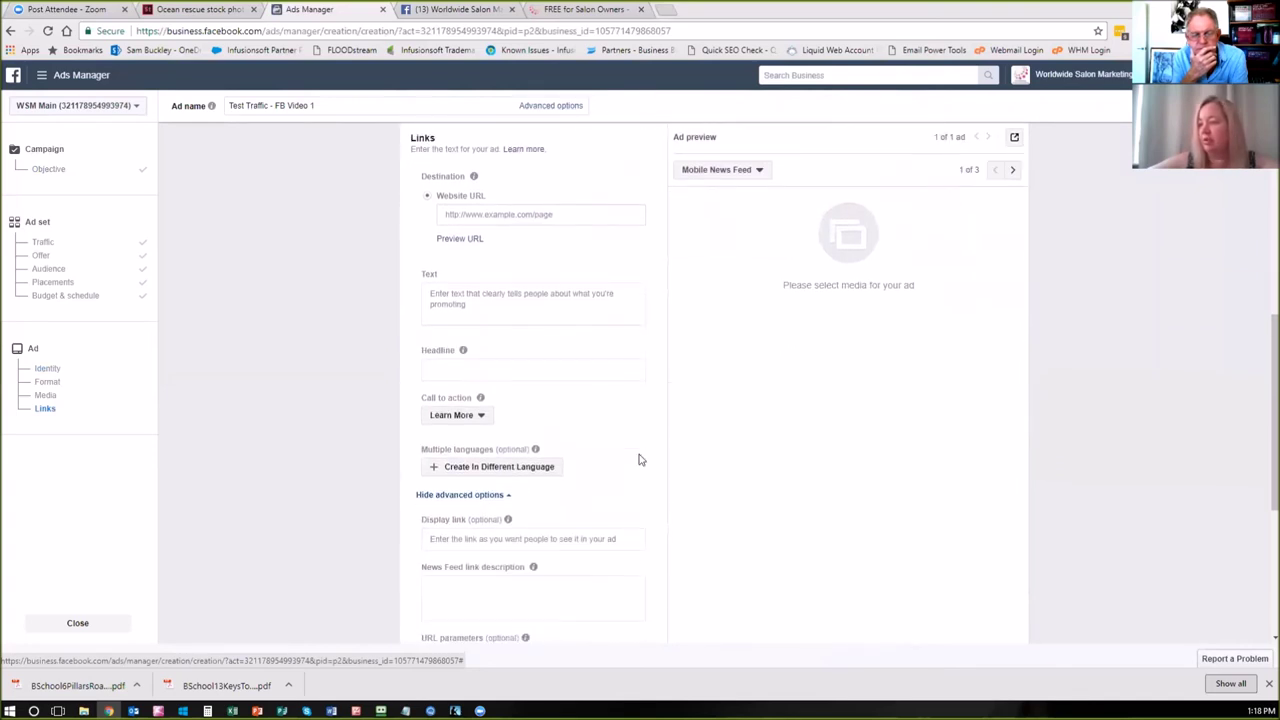
scroll(606, 440, "down", 3)
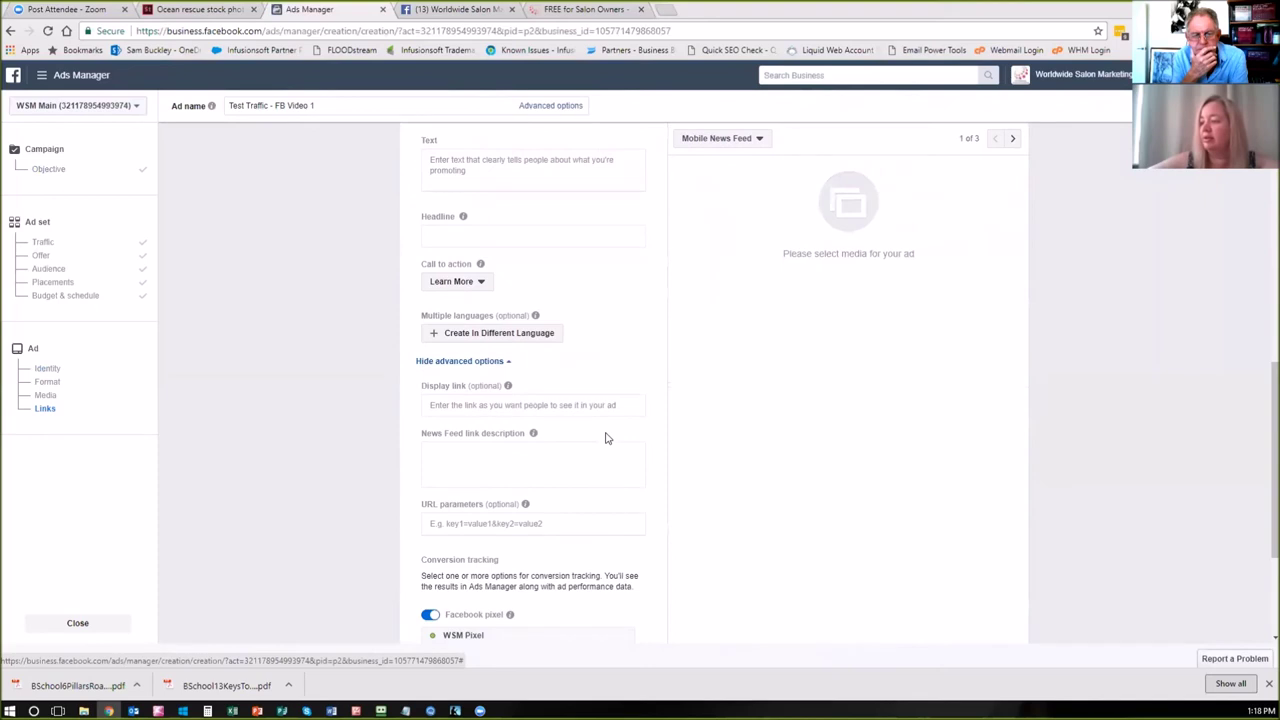
scroll(606, 438, "down", 2)
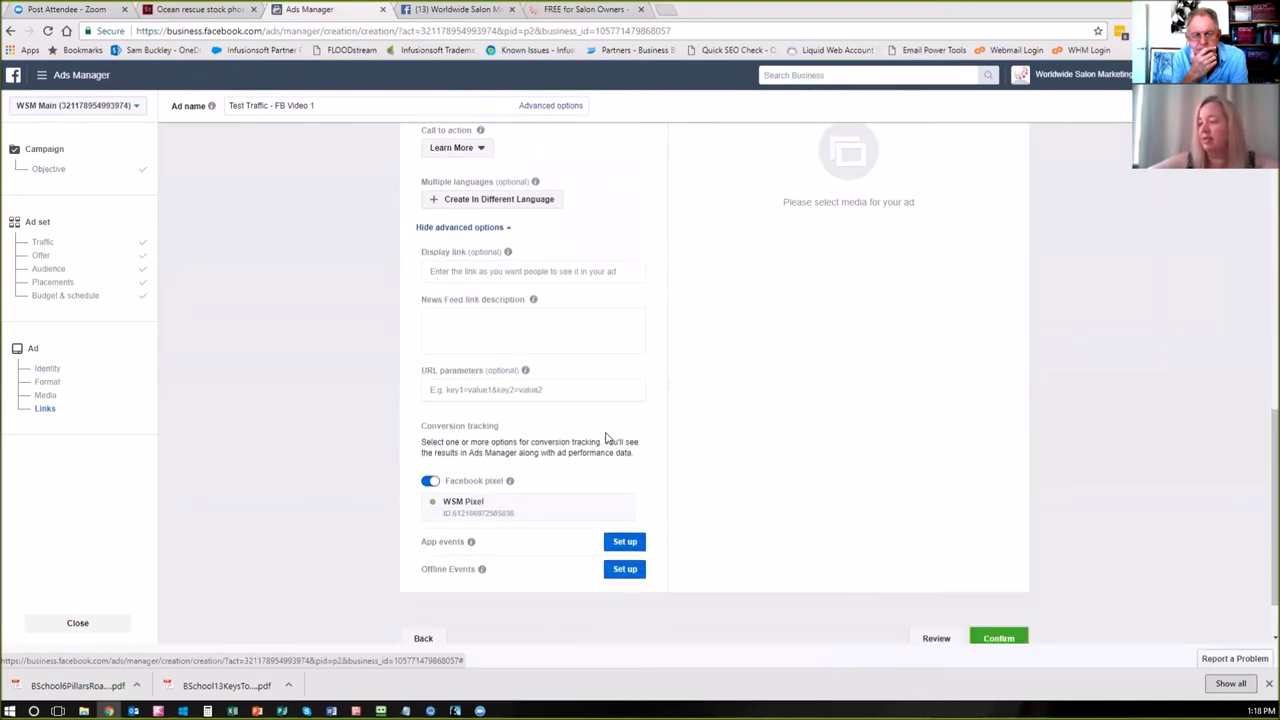
scroll(606, 438, "up", 3)
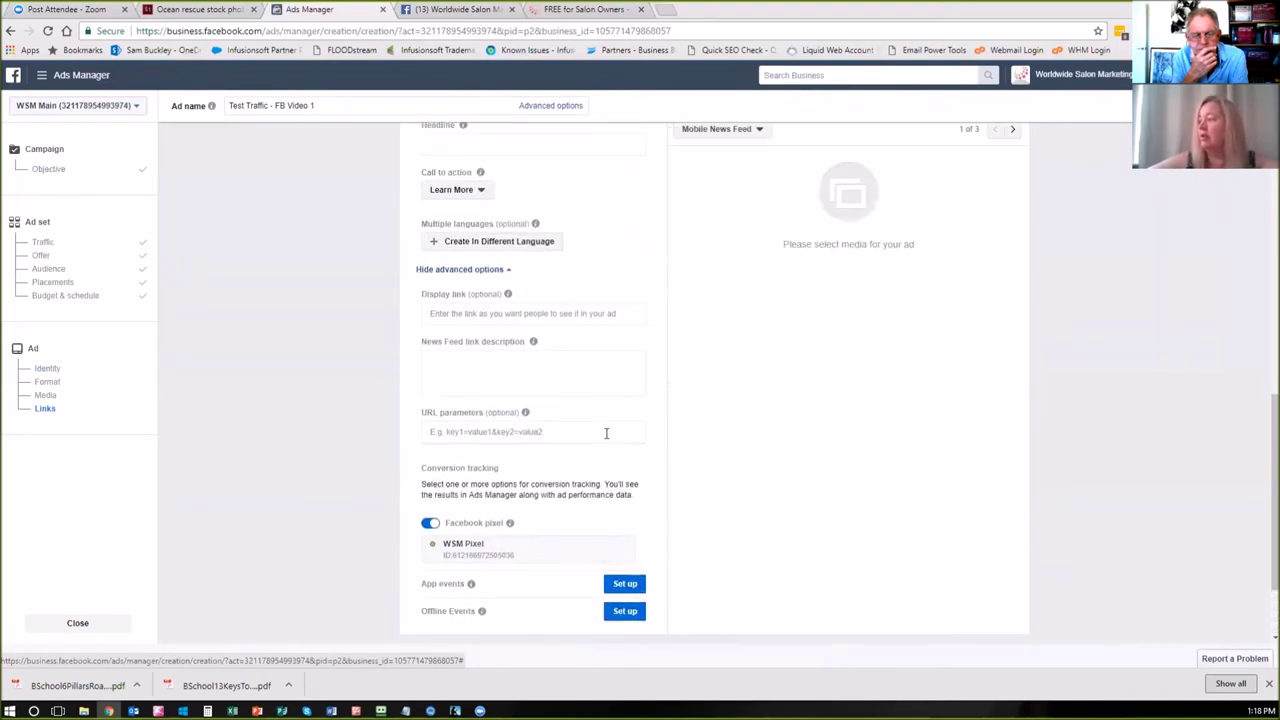
scroll(606, 438, "up", 3)
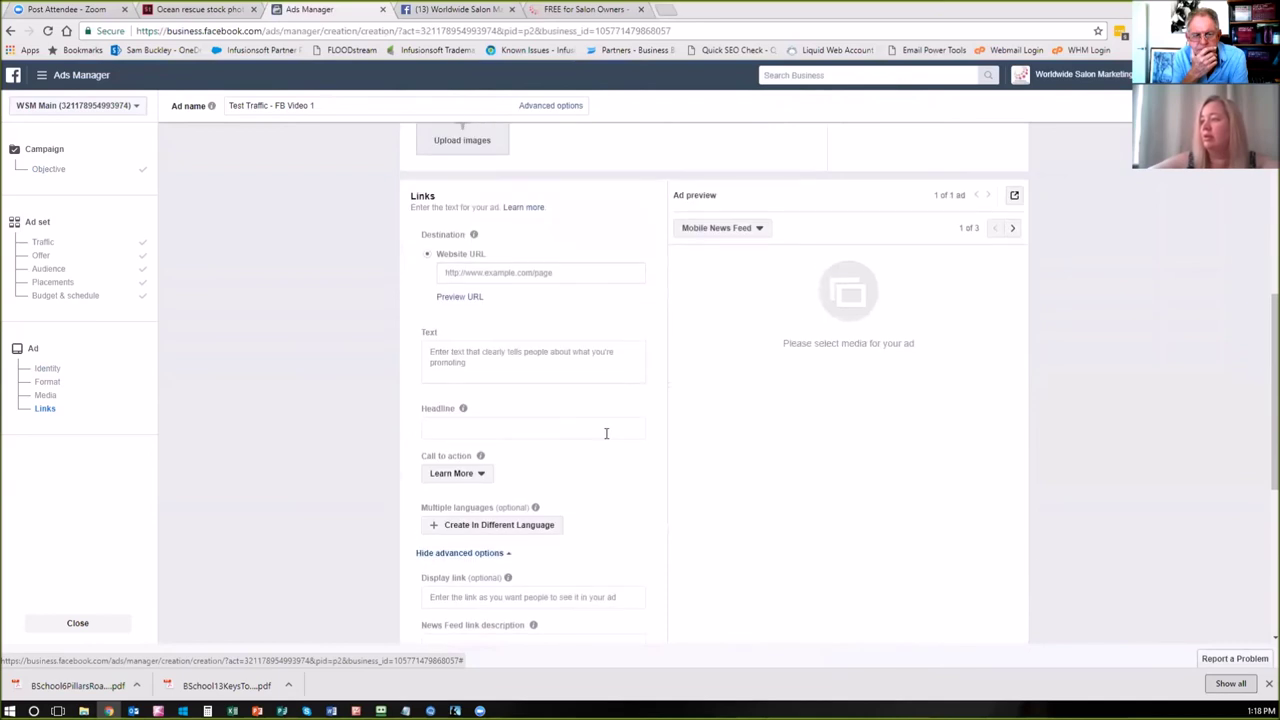
scroll(606, 433, "up", 3)
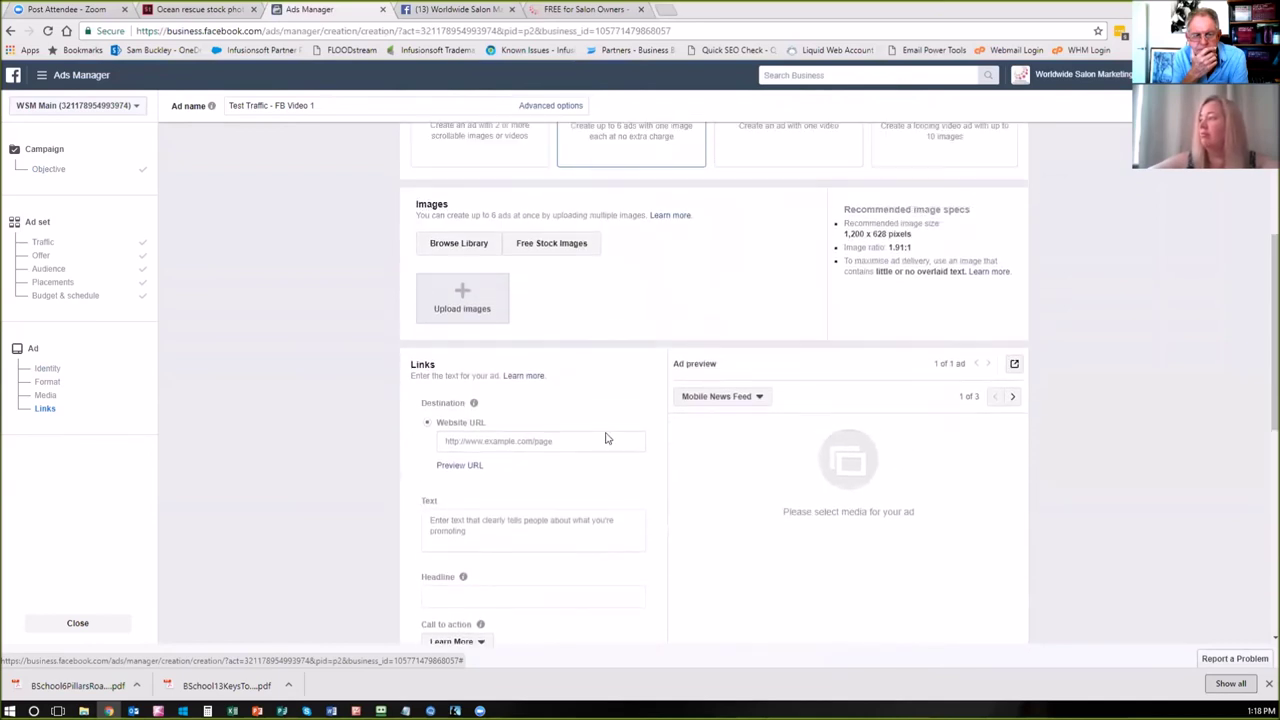
scroll(606, 438, "up", 3)
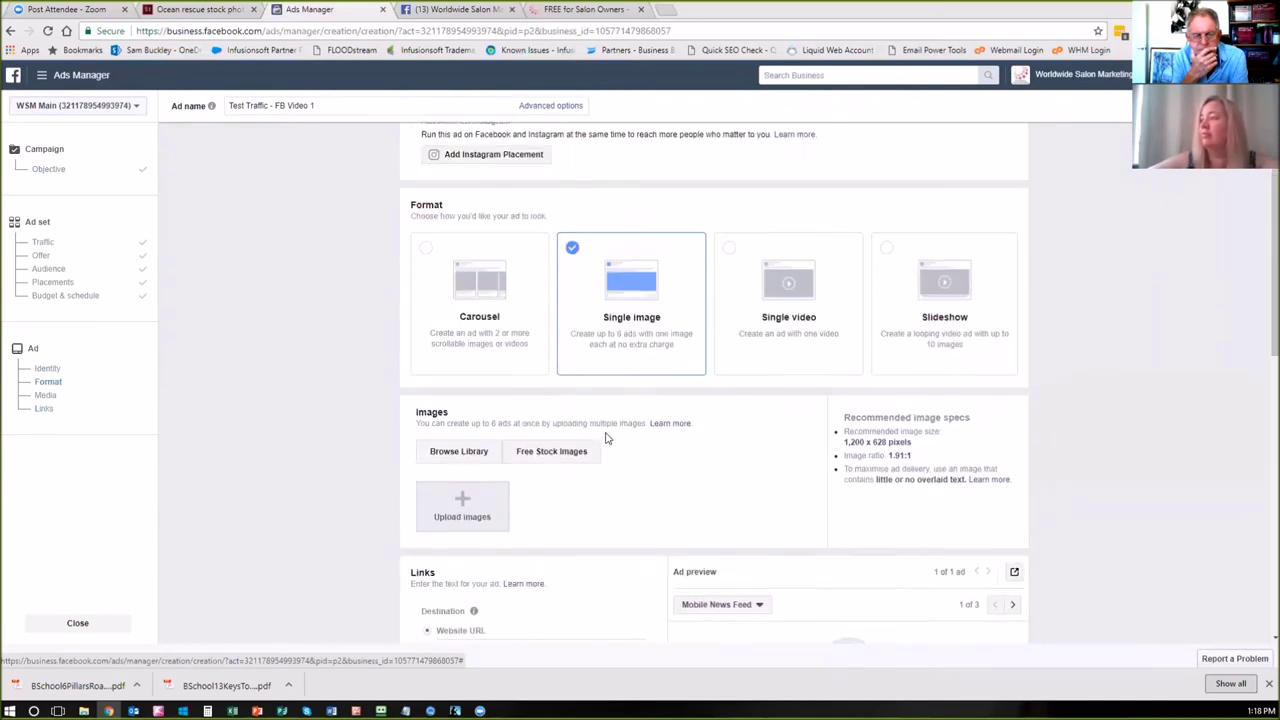
scroll(606, 438, "up", 3)
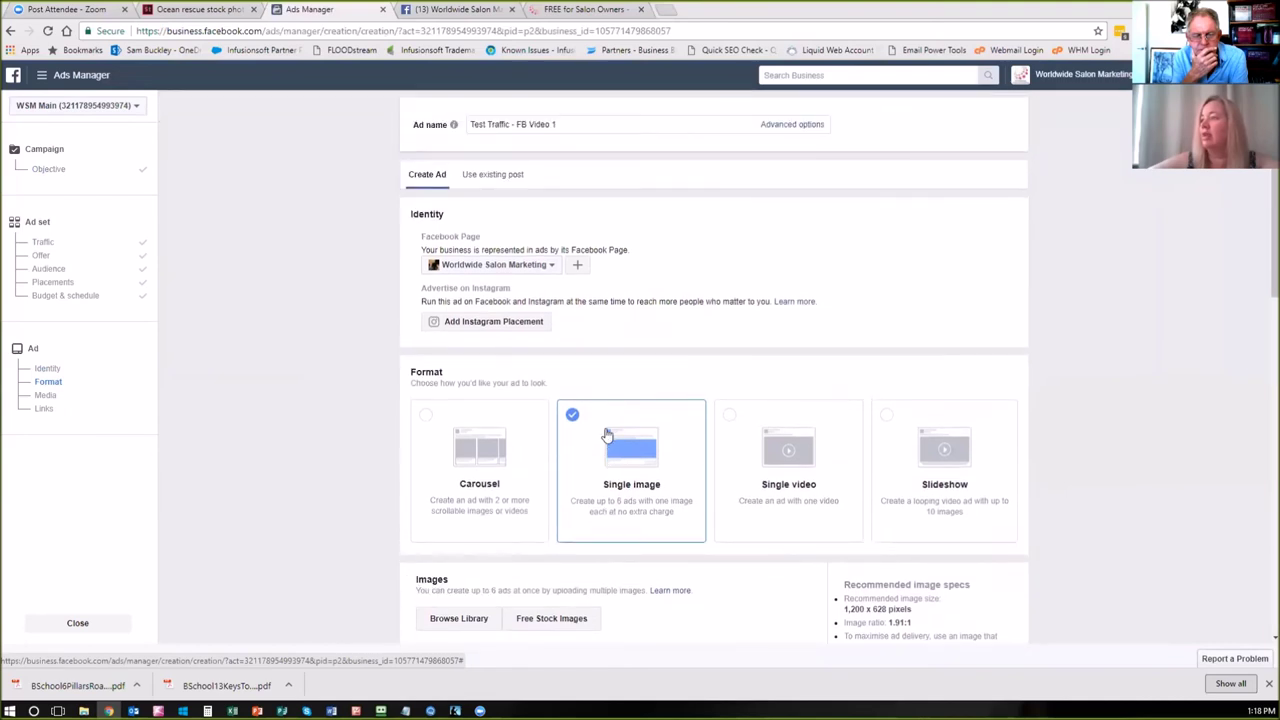
- Use the existing '[NEW VIDEO] How to Advertise on Facebook' page post as the creative
left_click(499, 178)
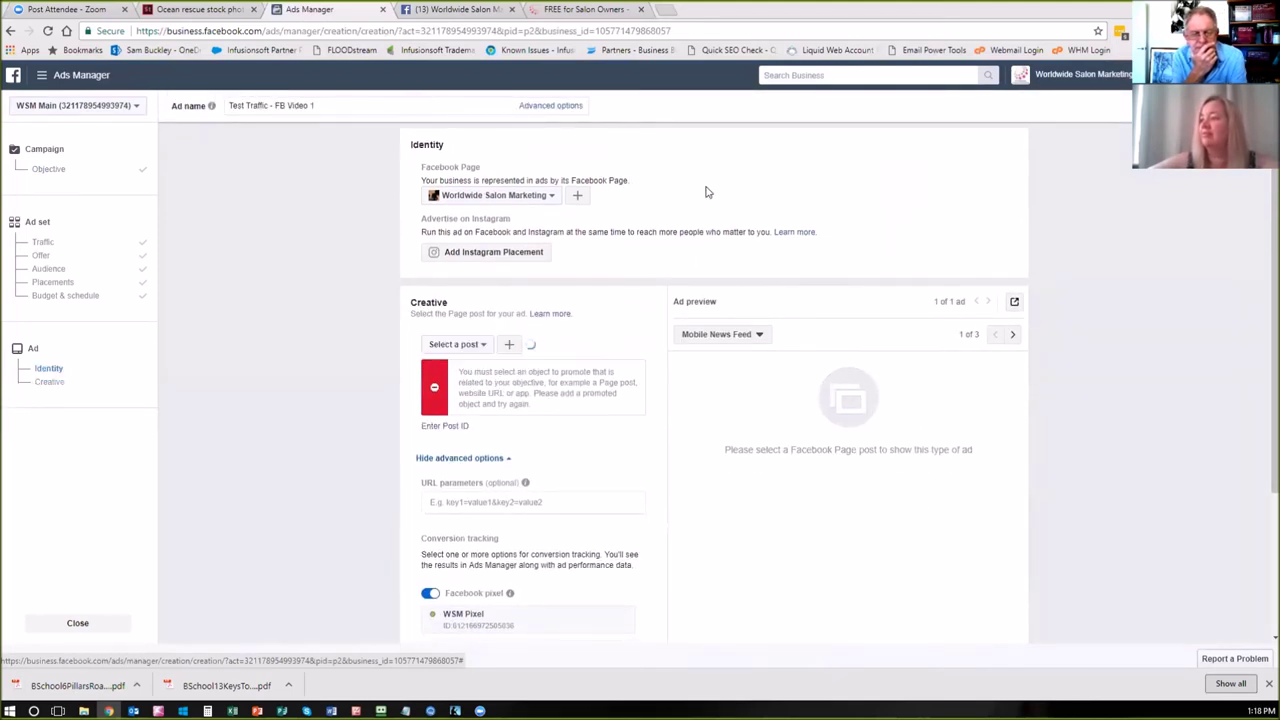
left_click(459, 348)
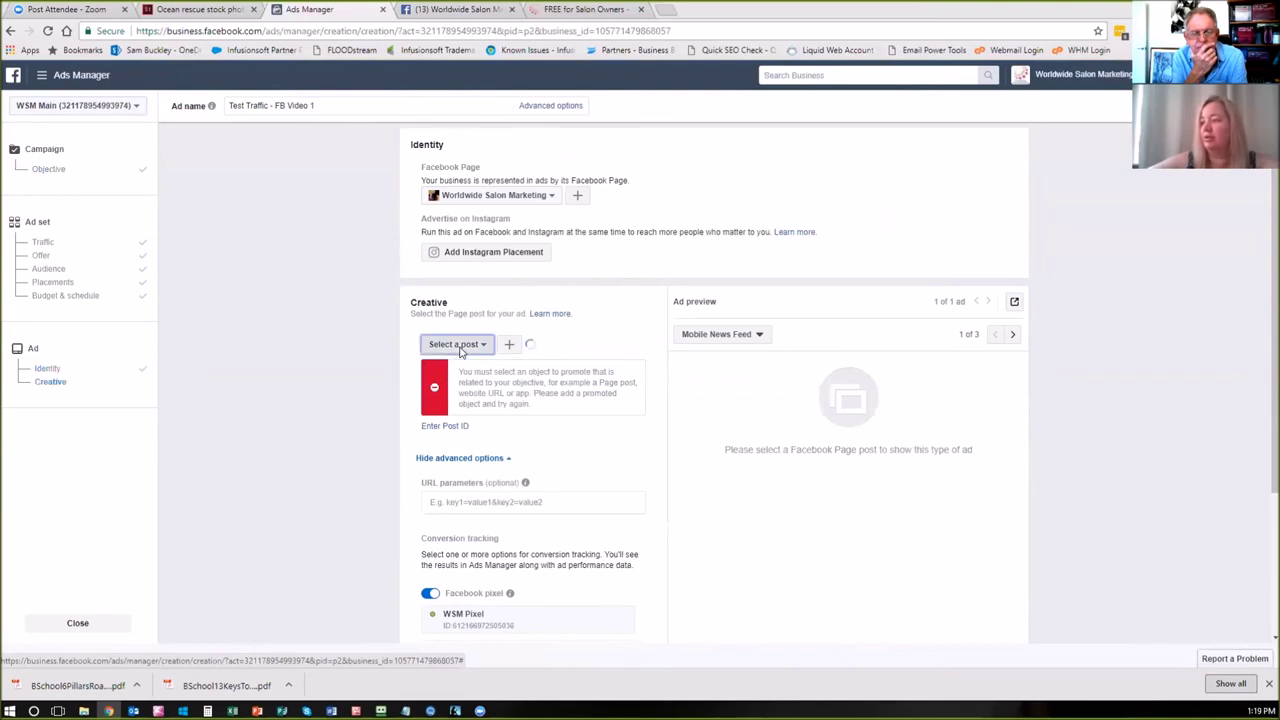
scroll(507, 418, "down", 3)
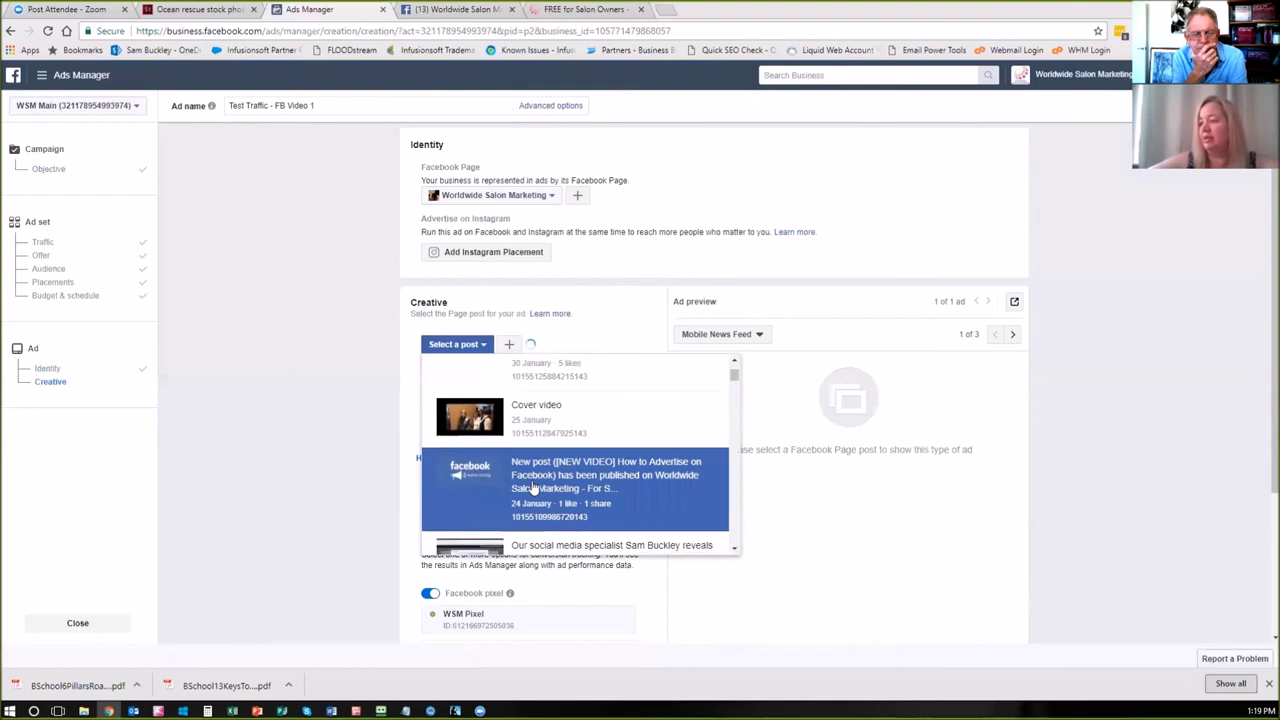
left_click(533, 487)
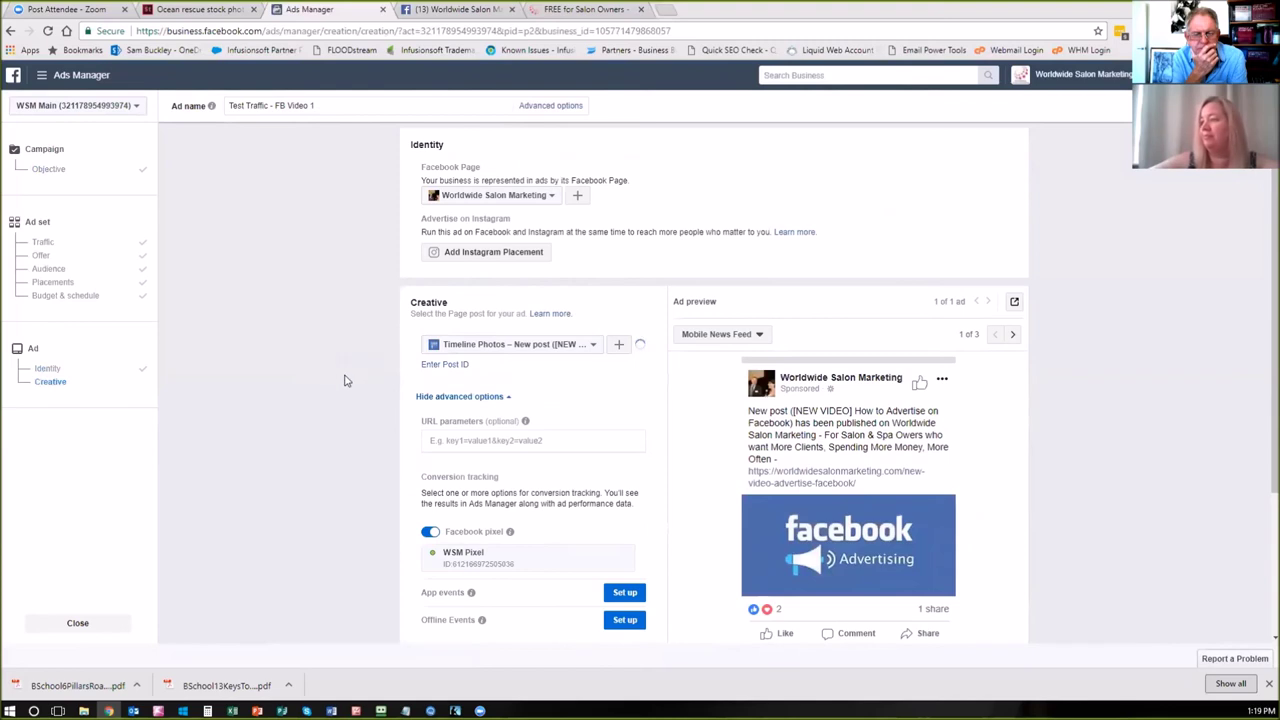
scroll(360, 387, "down", 3)
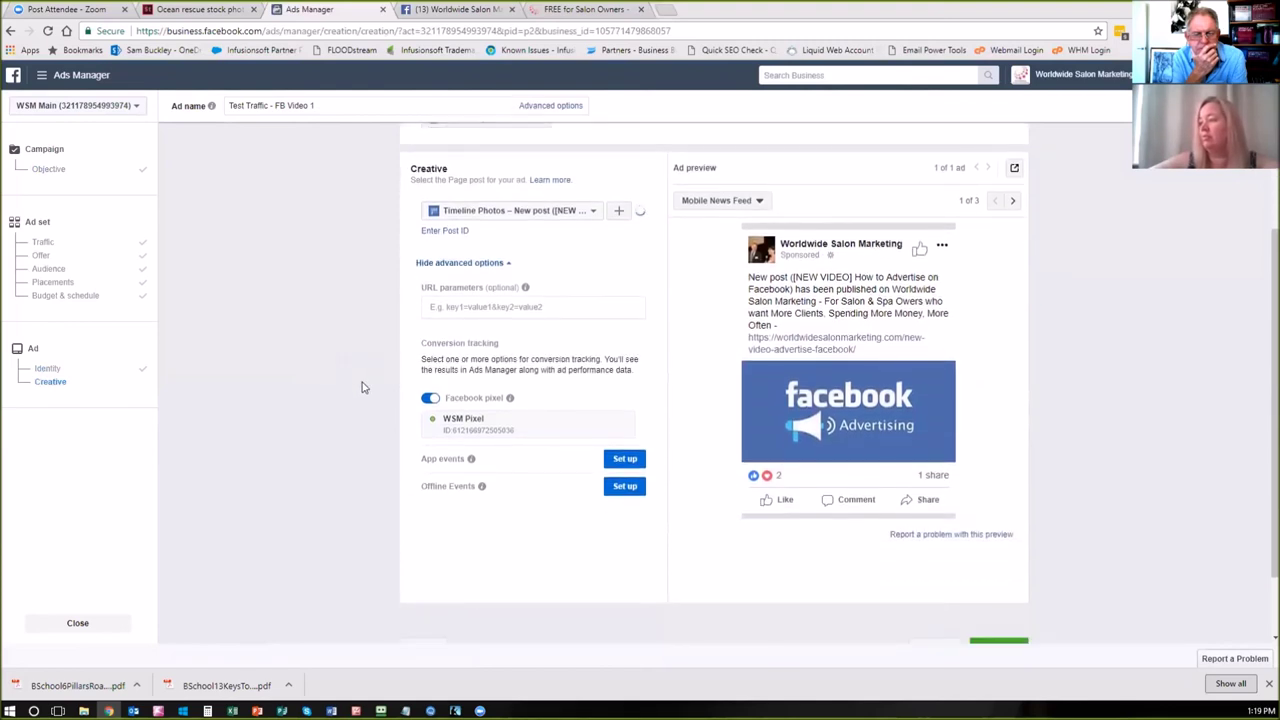
scroll(363, 387, "down", 3)
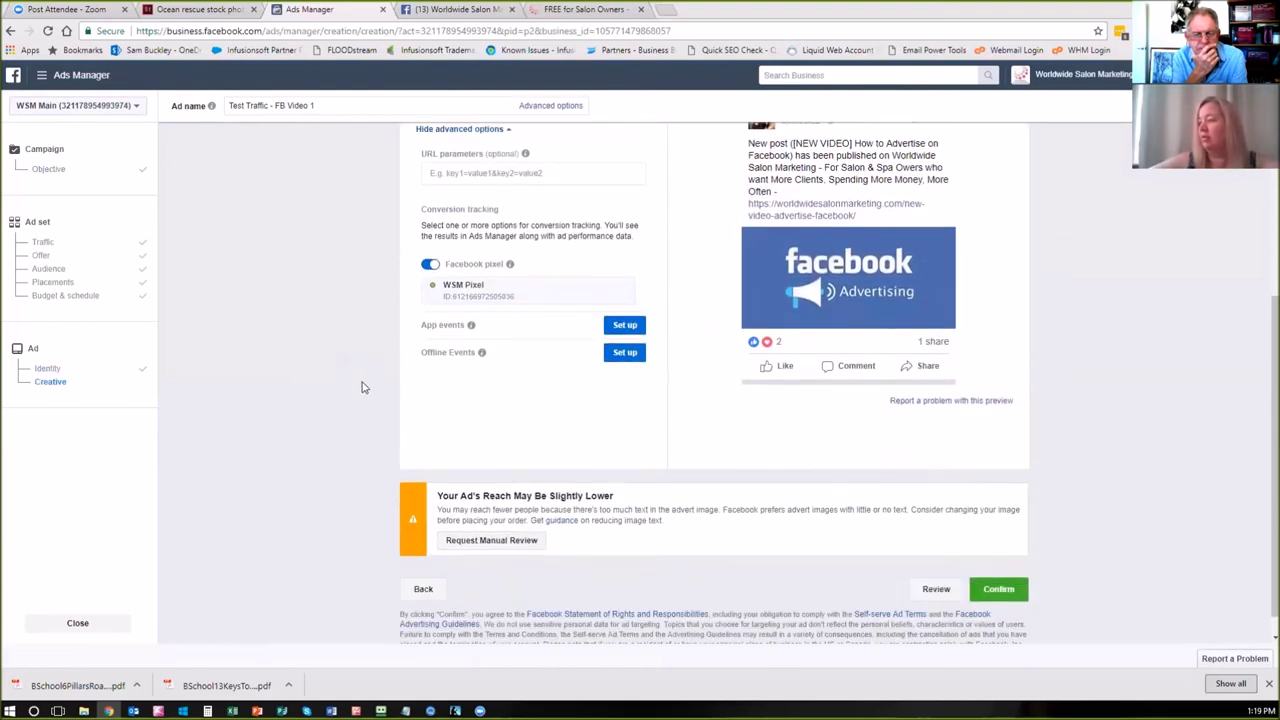
scroll(363, 387, "down", 1)
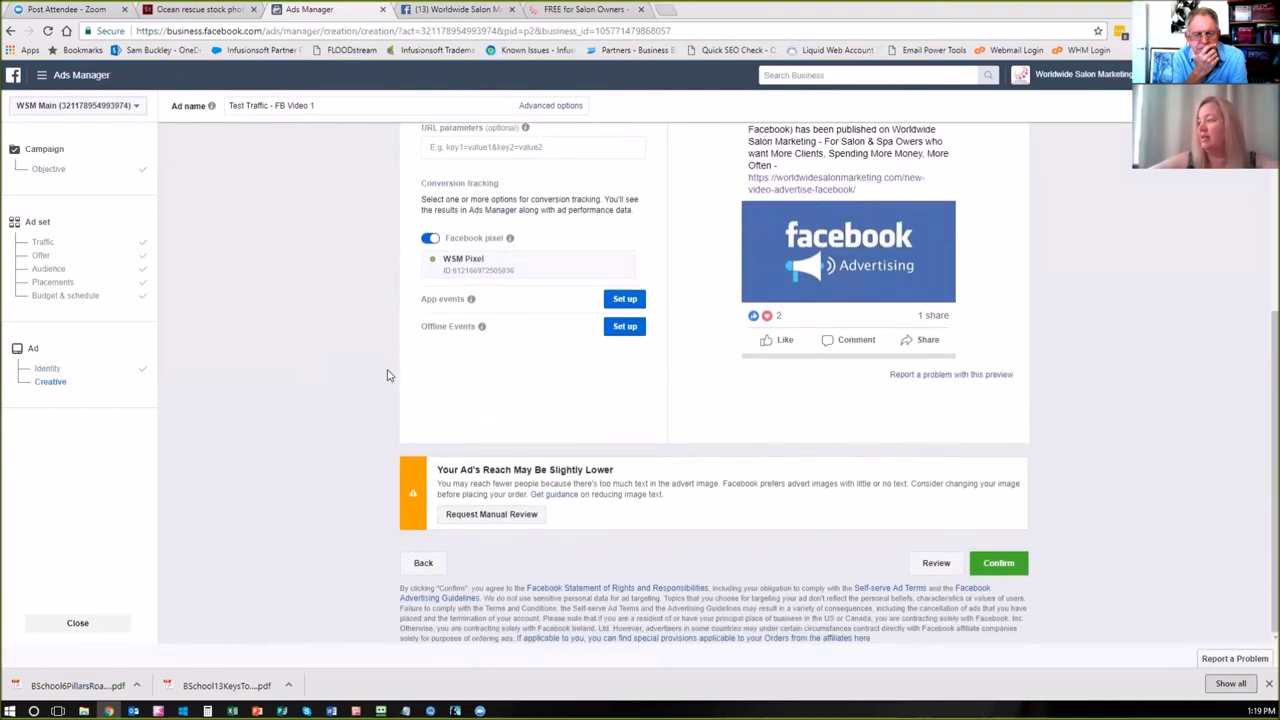